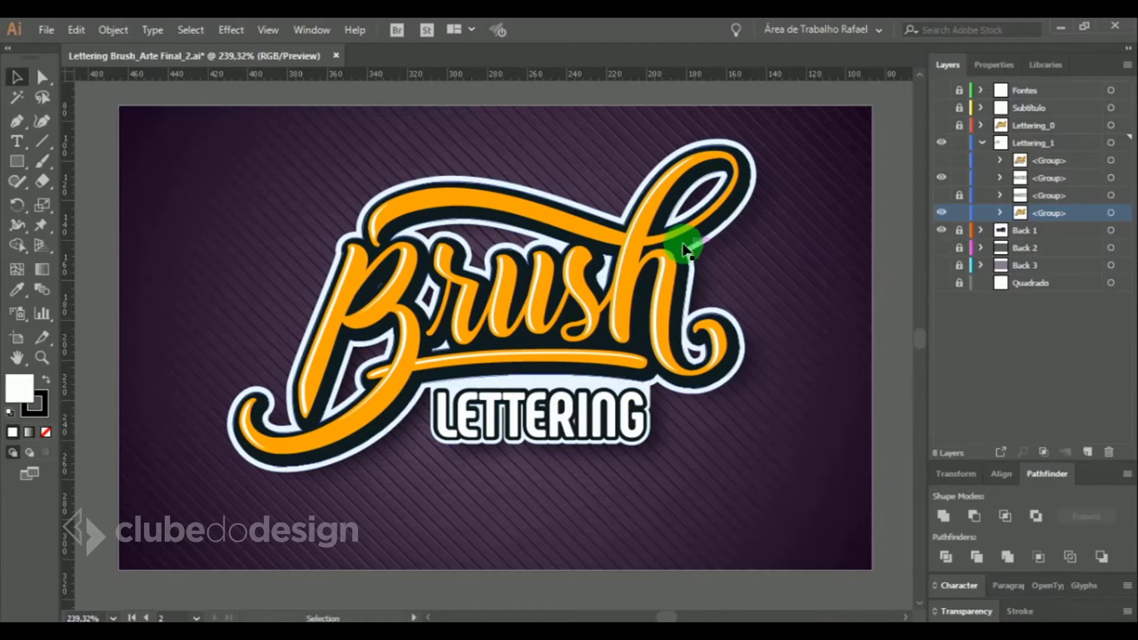
Expand the bottom lettering group and hide the other group, outlines, shadow and background
{"action": "left_click", "coordinate": [940, 213]}
{"action": "left_click", "coordinate": [941, 177]}
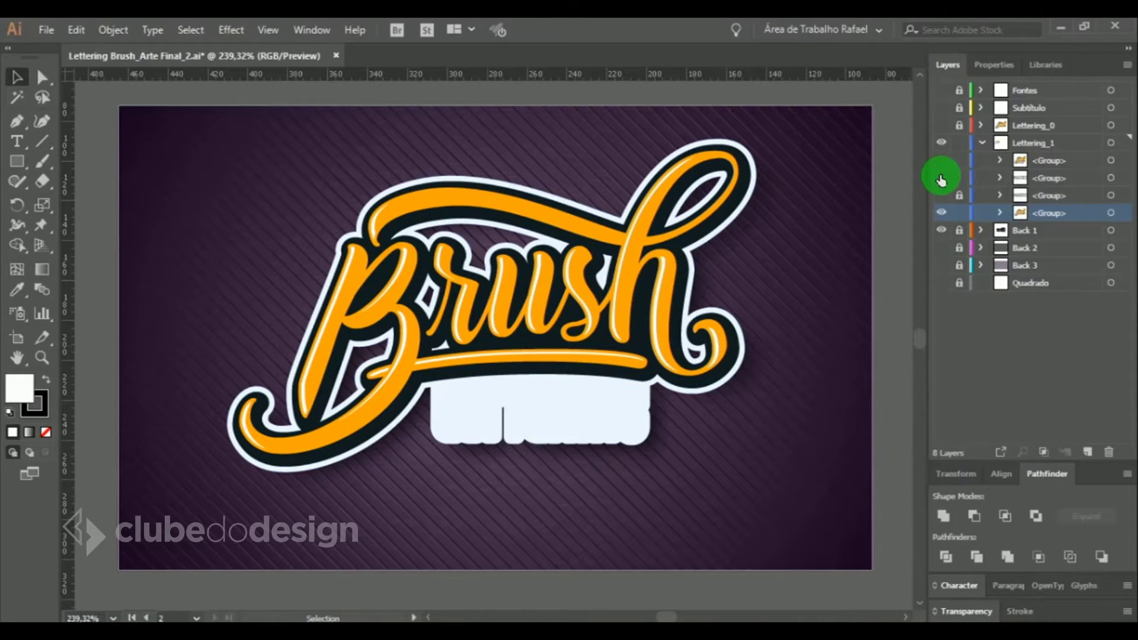
{"action": "left_click", "coordinate": [1000, 212]}
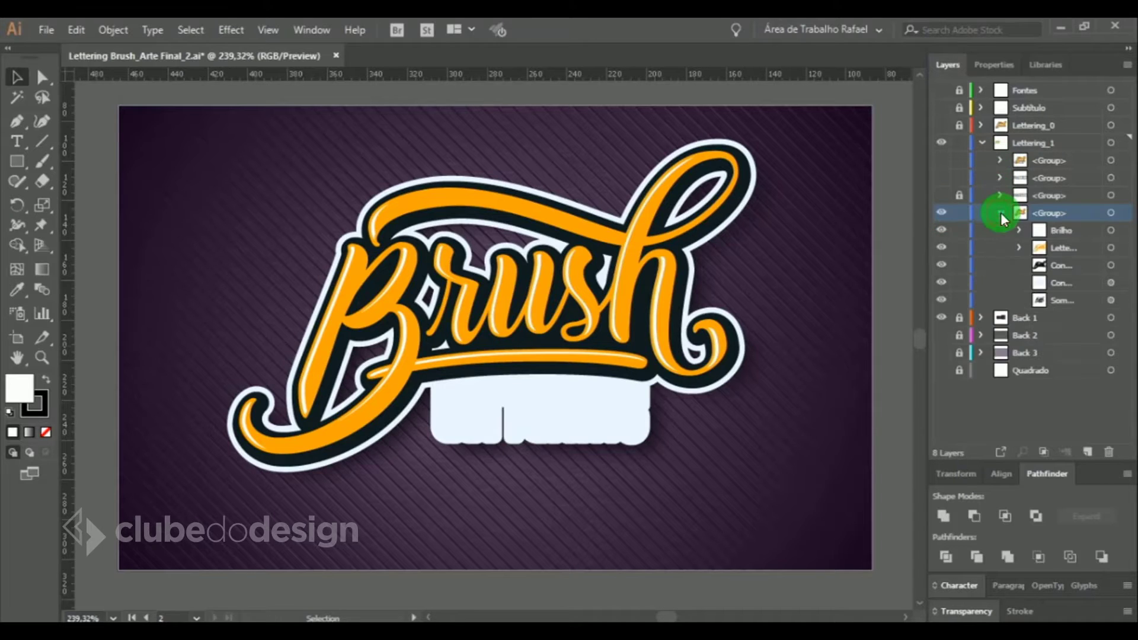
{"action": "left_click_drag", "start_coordinate": [939, 268], "coordinate": [942, 320]}
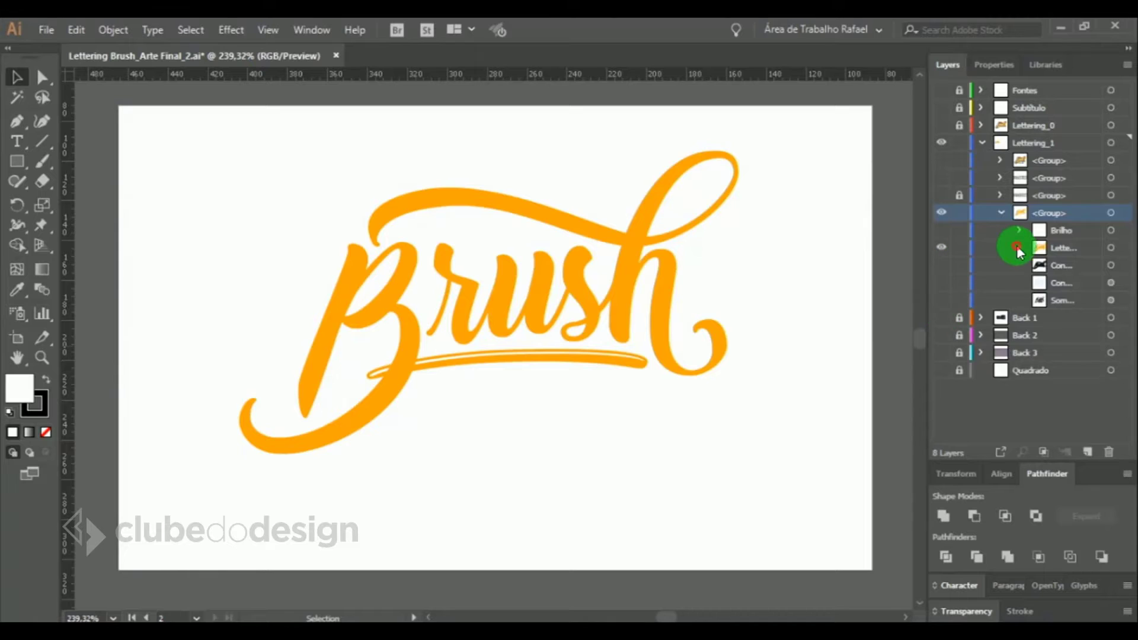
Hide every letter path except the orange B and zoom in on it
{"action": "left_click", "coordinate": [1019, 247]}
{"action": "left_click_drag", "start_coordinate": [942, 282], "coordinate": [946, 365]}
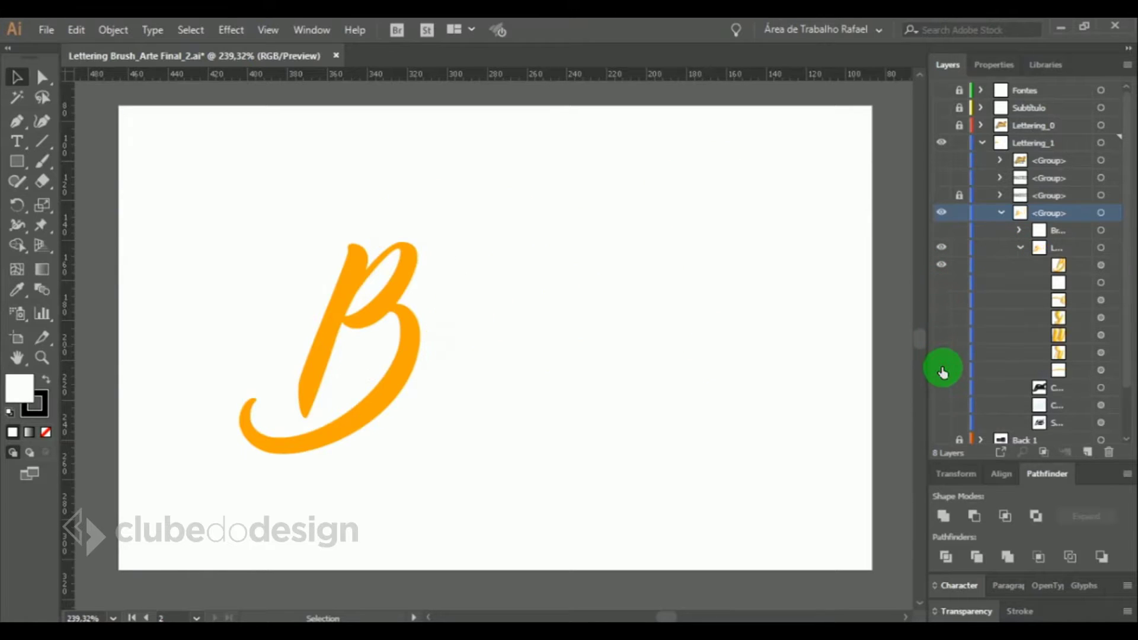
{"action": "key", "text": "h"}
{"action": "mouse_move", "coordinate": [612, 339]}
{"action": "left_mouse_down"}
{"action": "mouse_move", "coordinate": [515, 325]}
{"action": "mouse_move", "coordinate": [562, 364]}
{"action": "left_mouse_up"}
{"action": "key", "text": "v"}
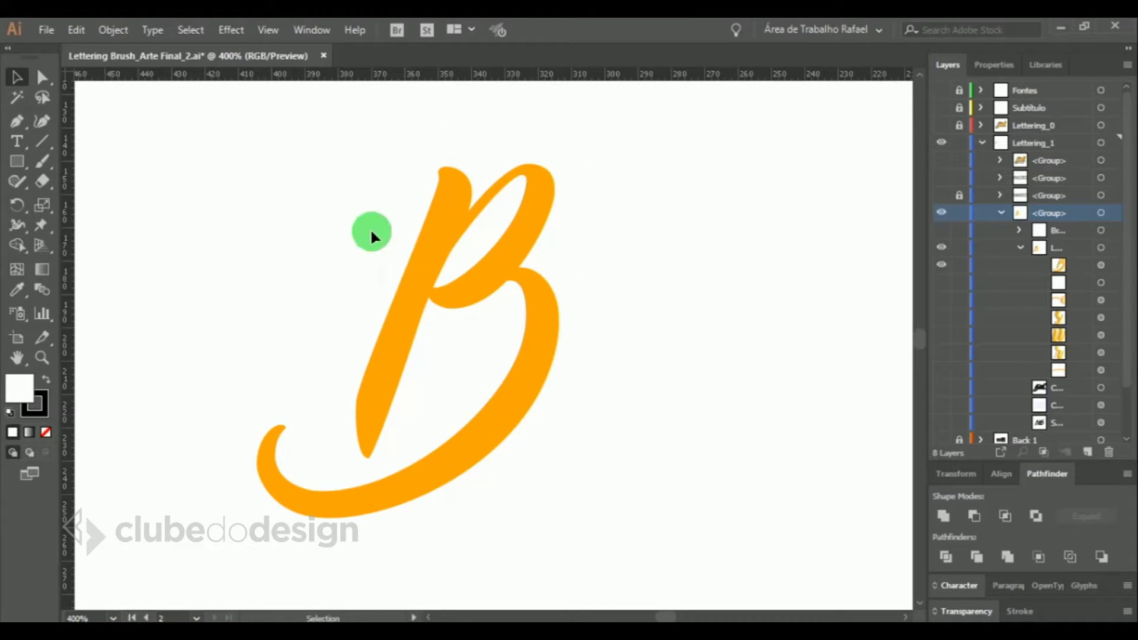
Select the orange B and start an Offset Path with Preview enabled
{"action": "left_click", "coordinate": [615, 340]}
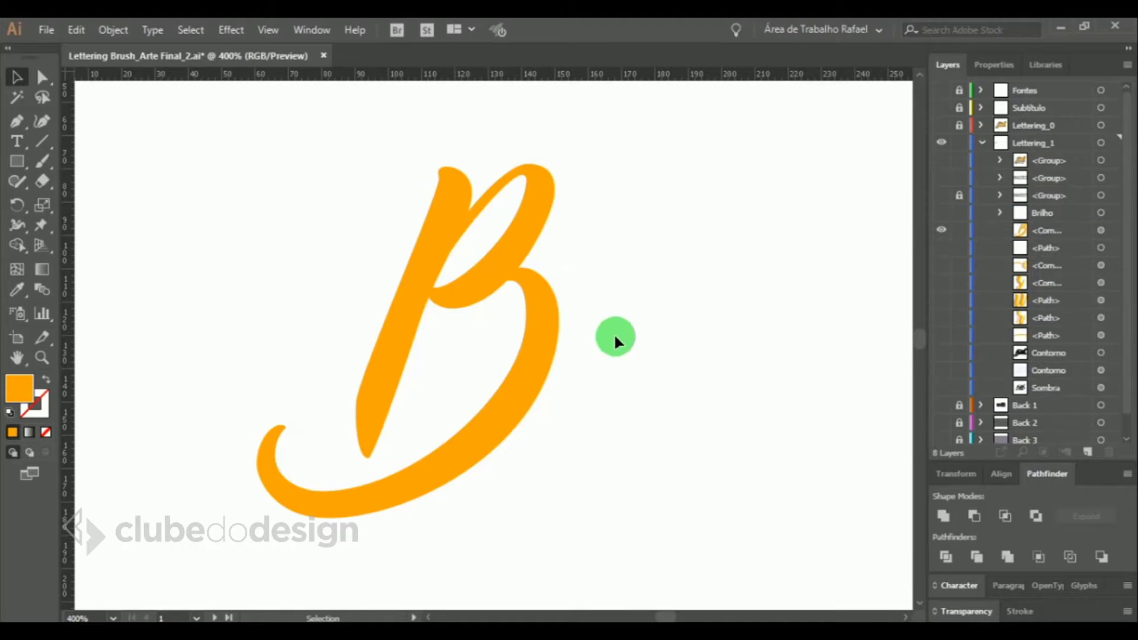
{"action": "left_click", "coordinate": [528, 227]}
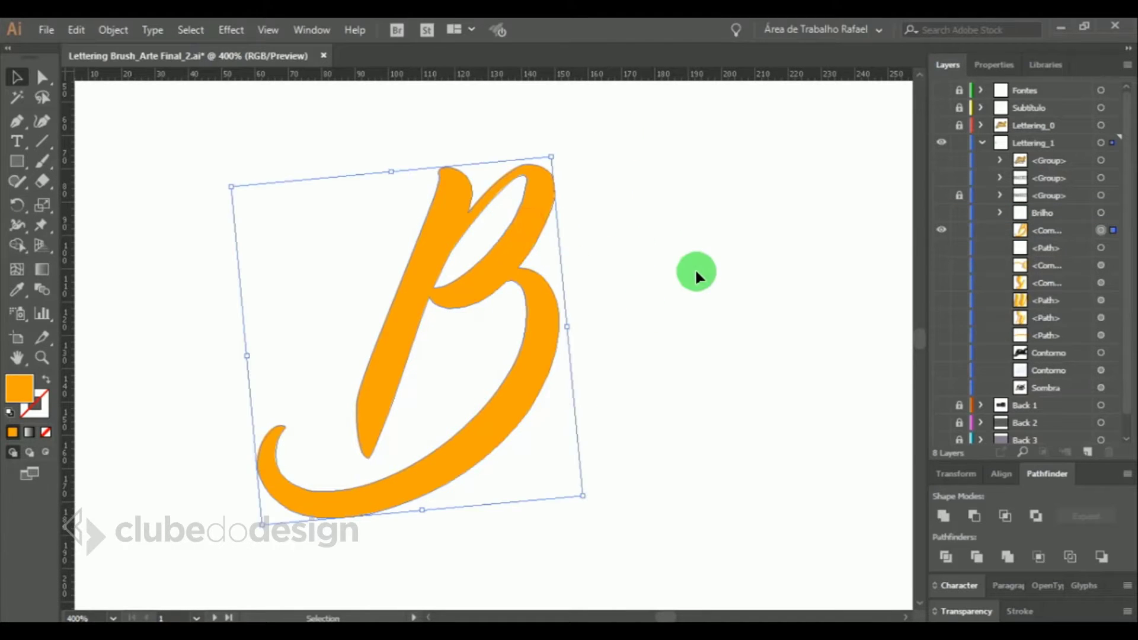
{"action": "left_click", "coordinate": [113, 29]}
{"action": "mouse_move", "coordinate": [174, 387]}
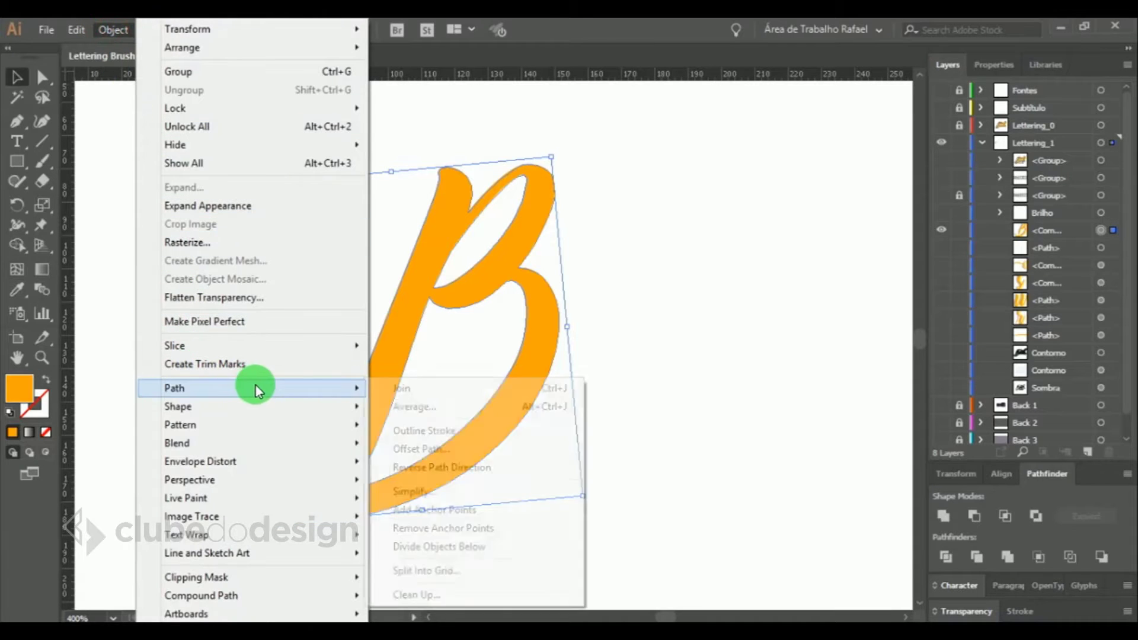
{"action": "left_click", "coordinate": [437, 449]}
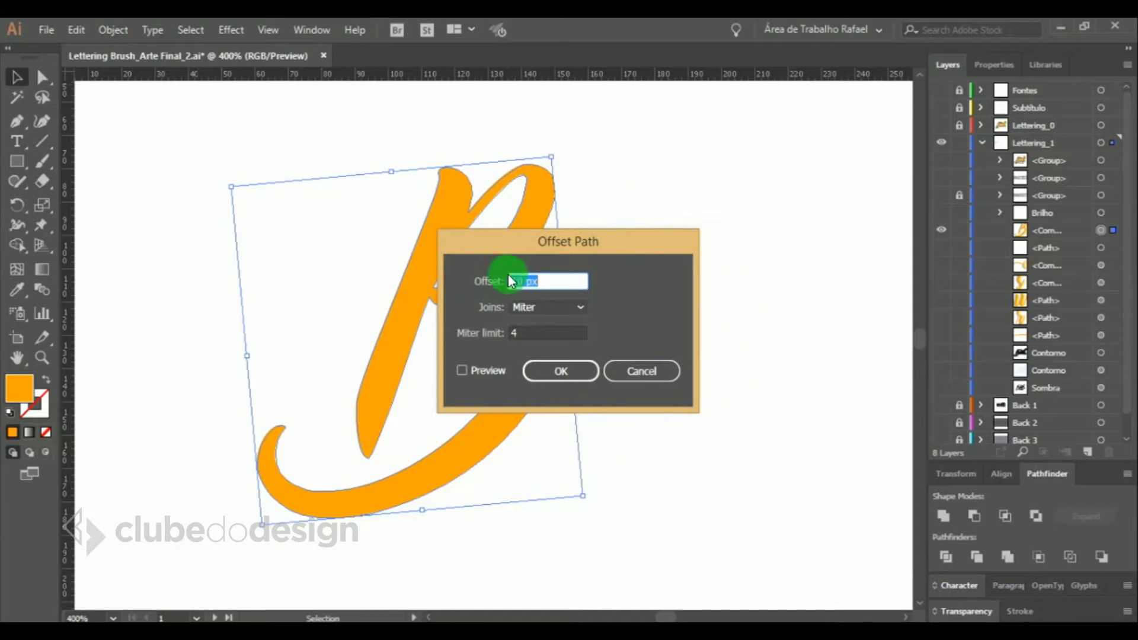
{"action": "mouse_move", "coordinate": [515, 252]}
{"action": "left_mouse_down"}
{"action": "mouse_move", "coordinate": [686, 152]}
{"action": "mouse_move", "coordinate": [714, 122]}
{"action": "left_mouse_up"}
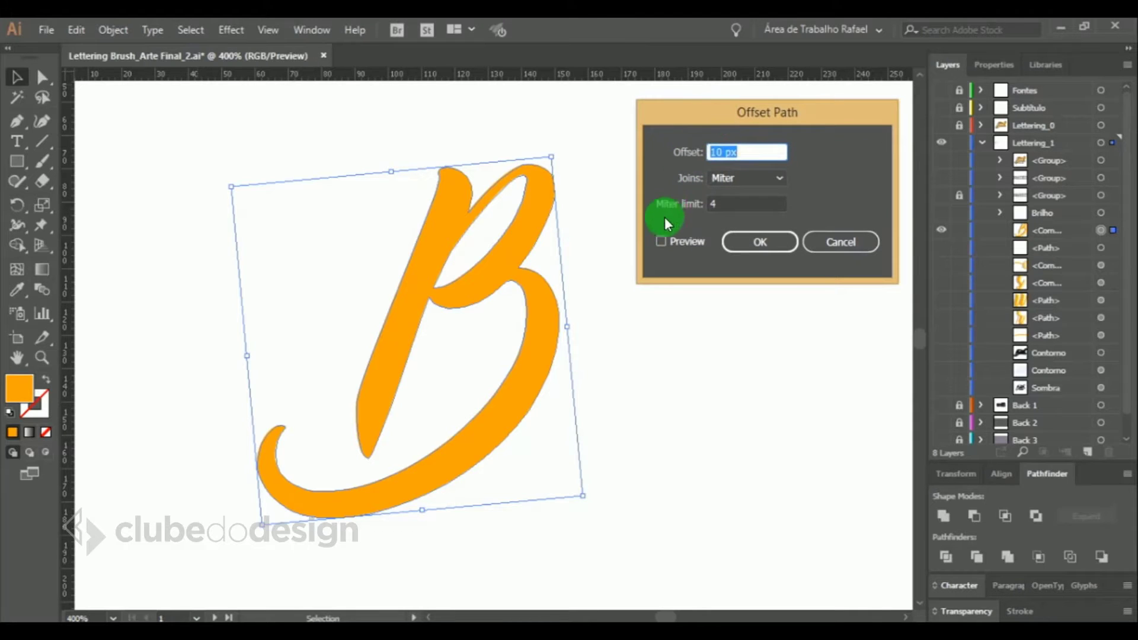
{"action": "left_click", "coordinate": [660, 242]}
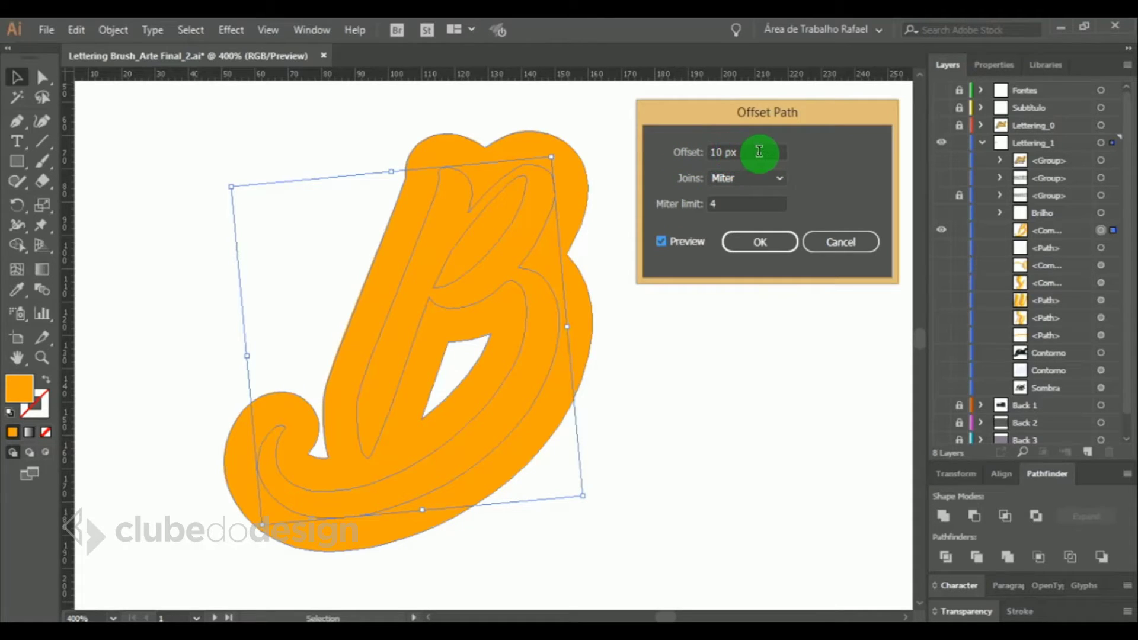
Set the offset to 4 px with Round joins and apply it
{"action": "left_click_drag", "start_coordinate": [762, 151], "coordinate": [666, 157]}
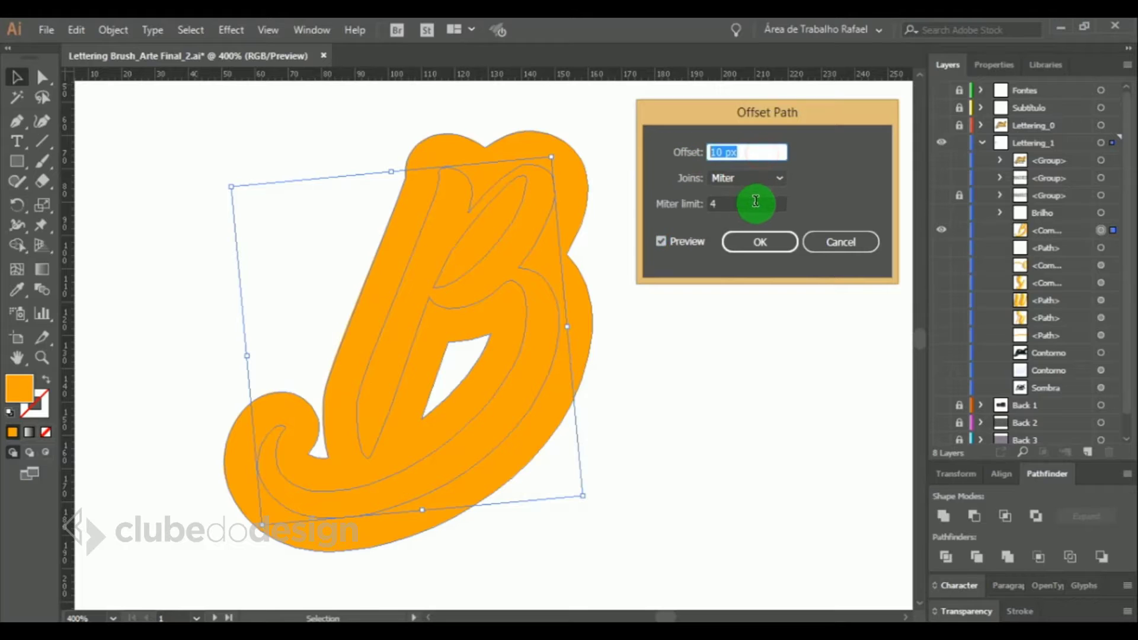
{"action": "type", "text": "4"}
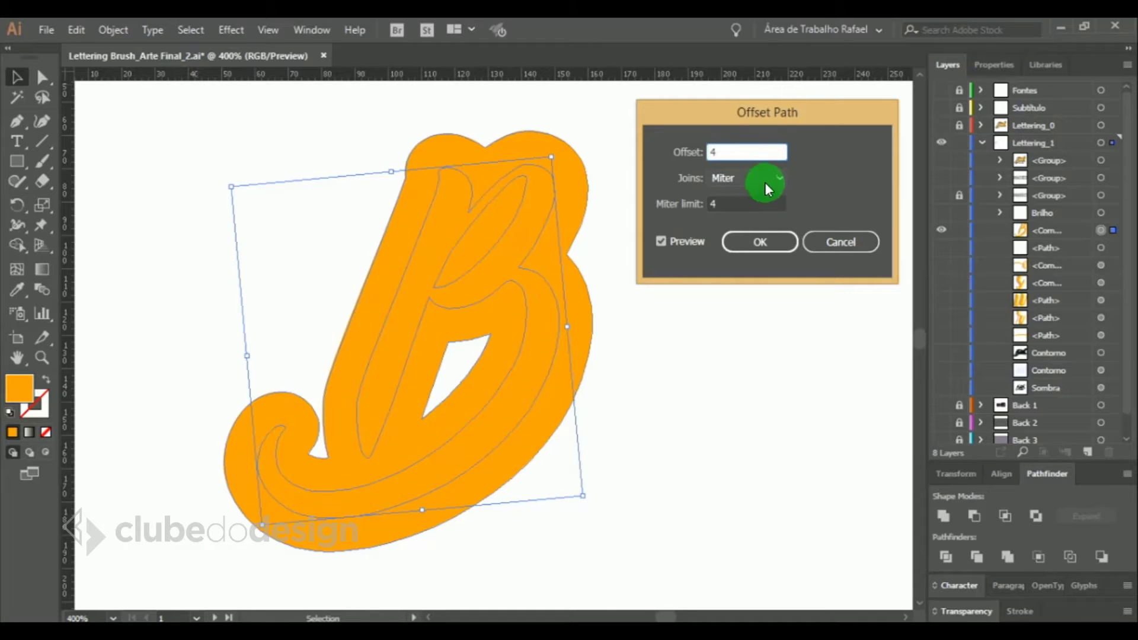
{"action": "left_click", "coordinate": [773, 180]}
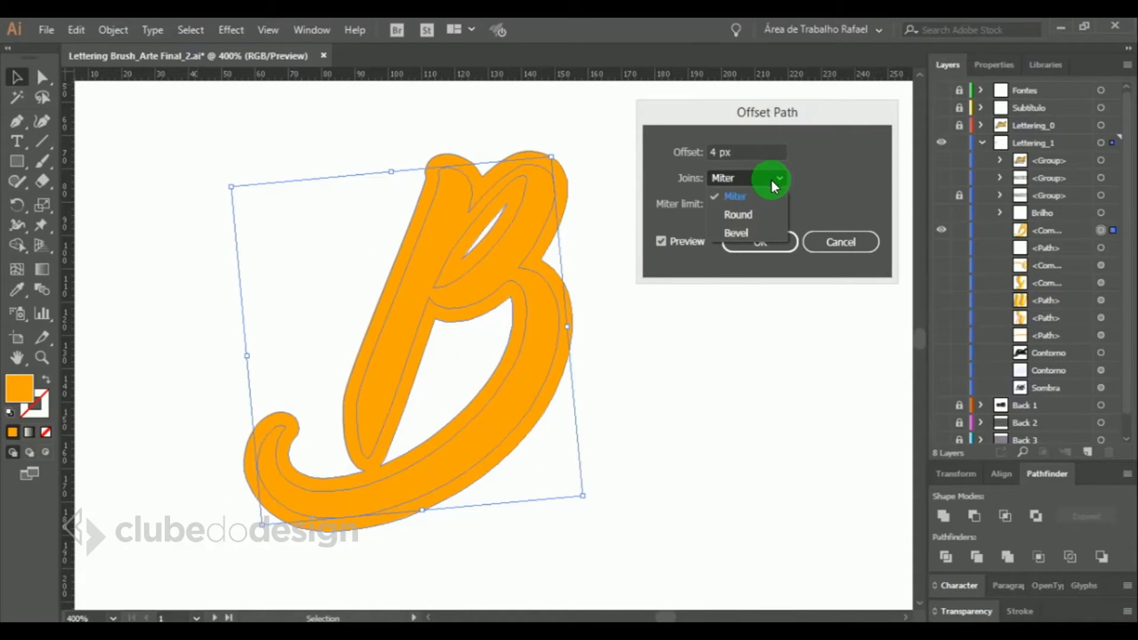
{"action": "left_click", "coordinate": [737, 216]}
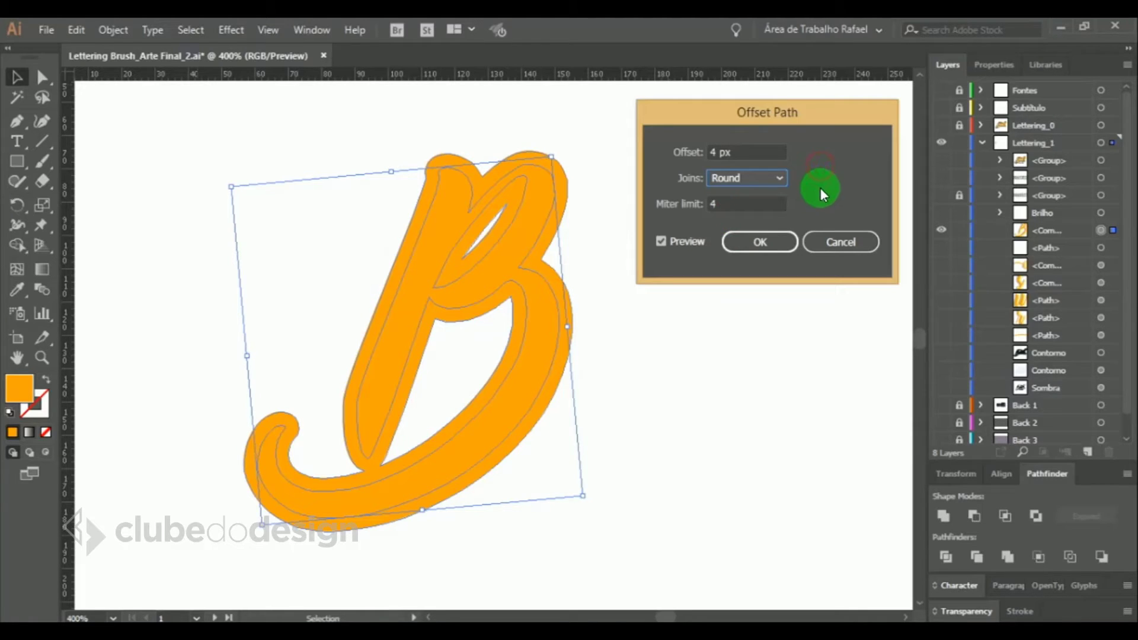
{"action": "left_click", "coordinate": [717, 205]}
{"action": "left_click_drag", "start_coordinate": [717, 204], "coordinate": [726, 202]}
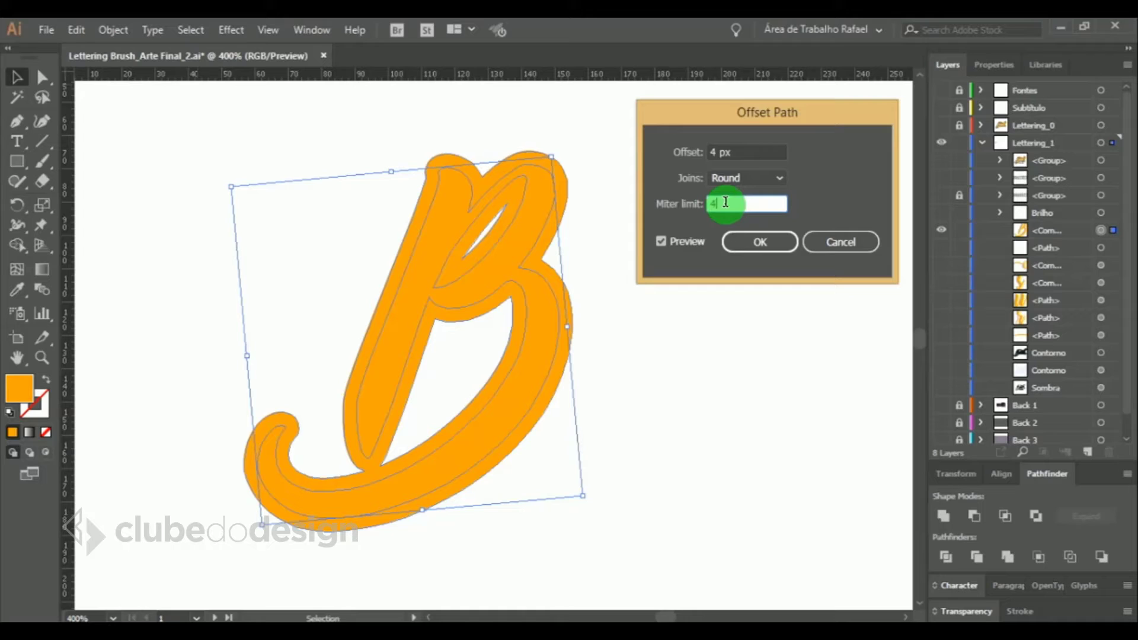
{"action": "left_click", "coordinate": [748, 240]}
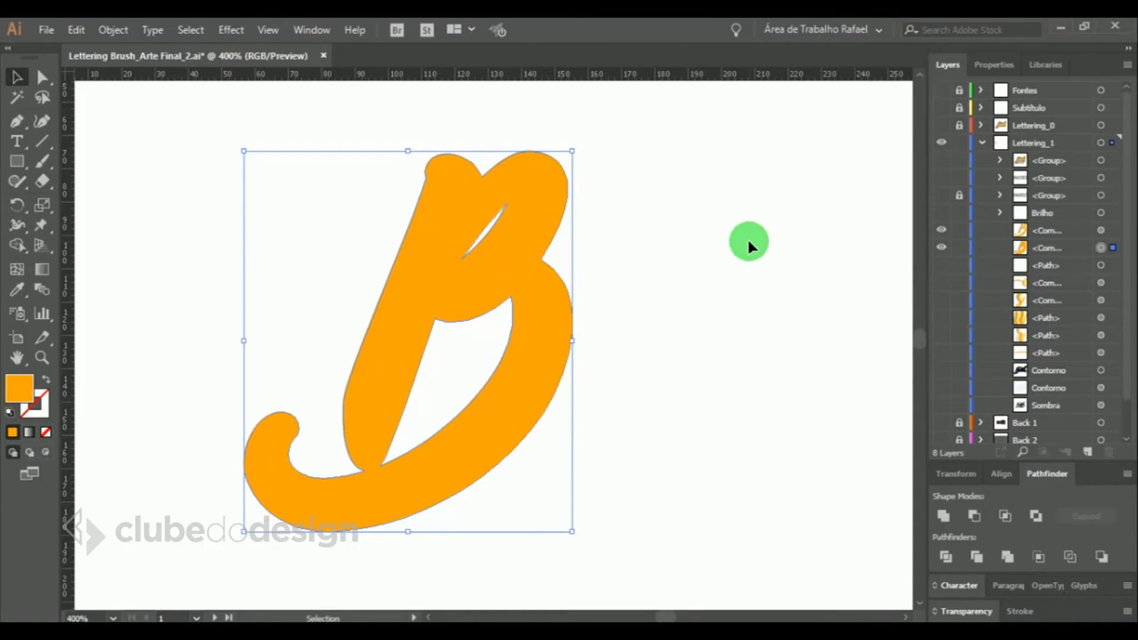
Fill the offset shape black
{"action": "double_click", "coordinate": [18, 388]}
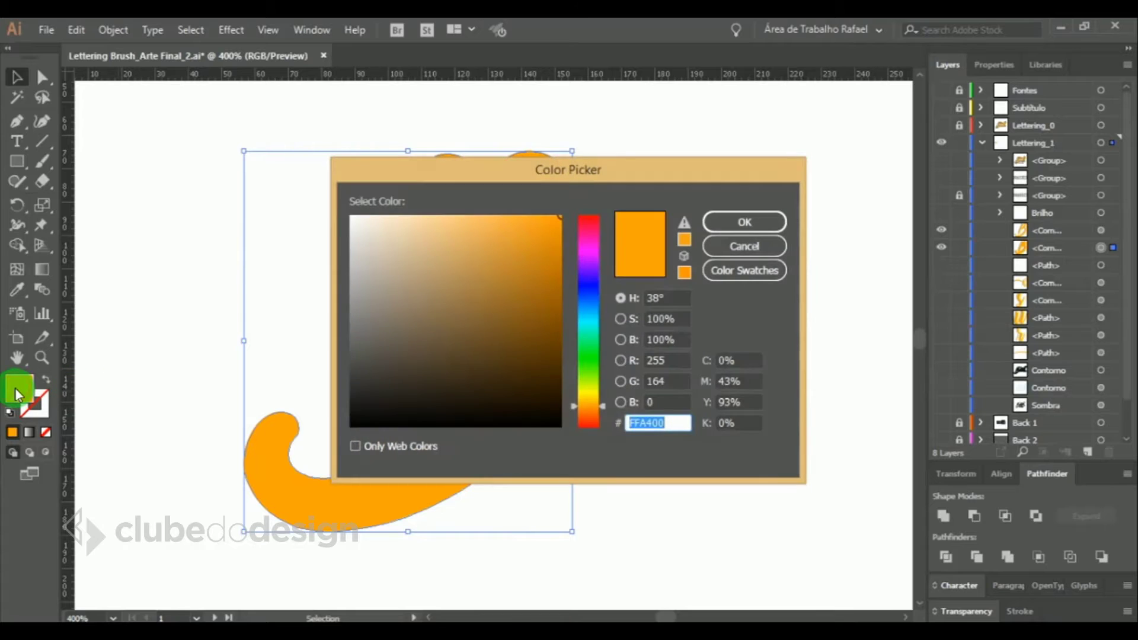
{"action": "left_click", "coordinate": [351, 425]}
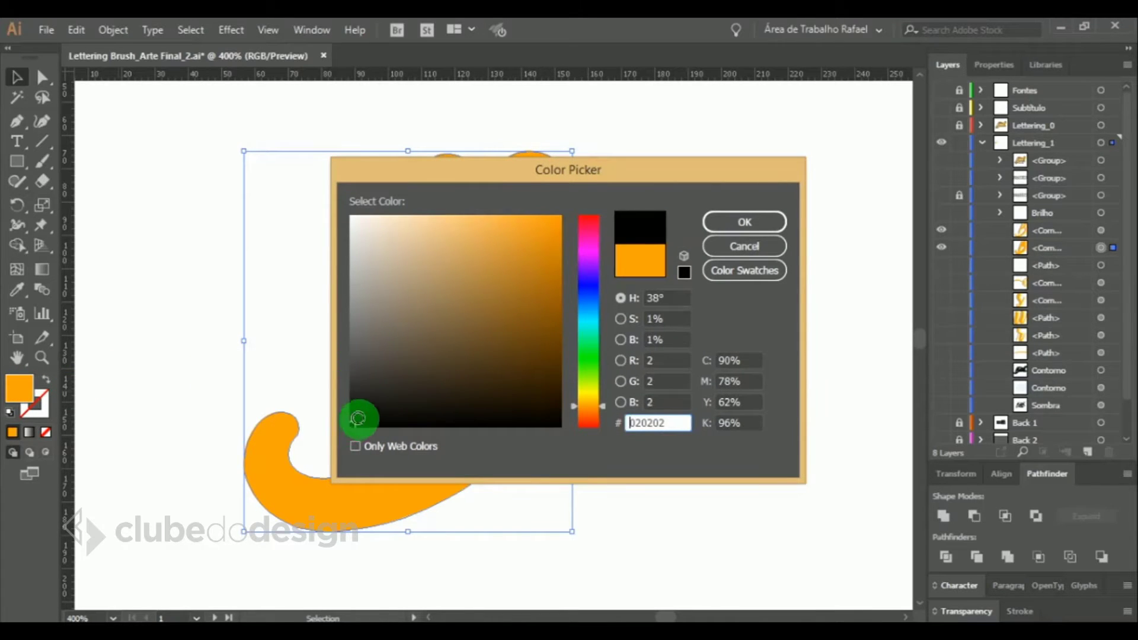
{"action": "left_click", "coordinate": [734, 223]}
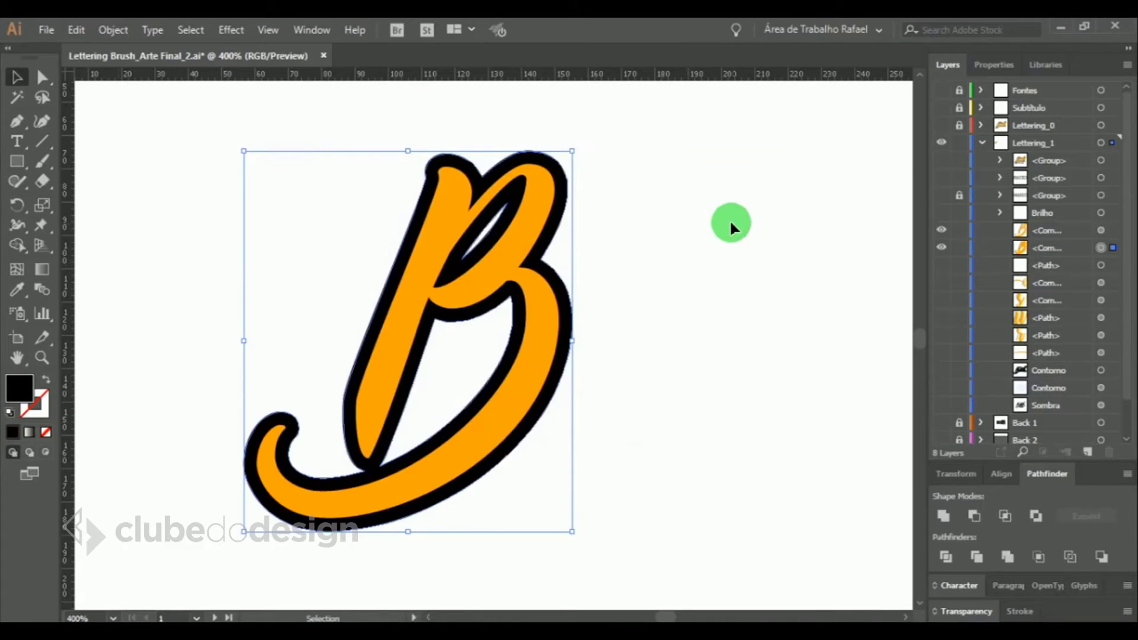
Nudge the orange B slightly upward so the black outline shows beneath it
{"action": "left_click", "coordinate": [661, 221]}
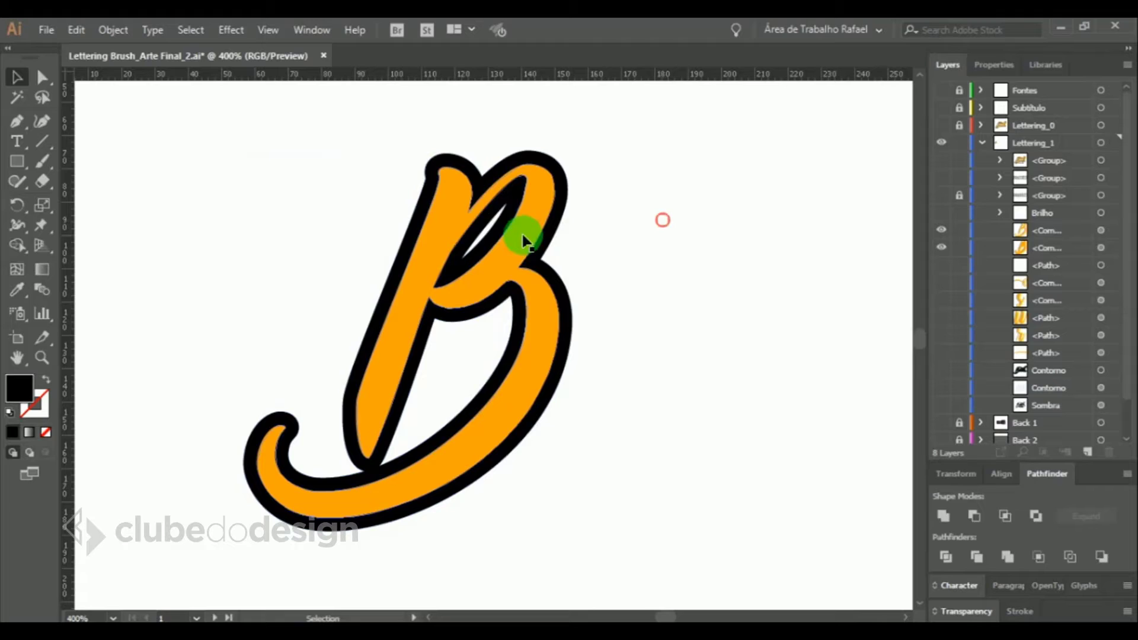
{"action": "left_click", "coordinate": [447, 213]}
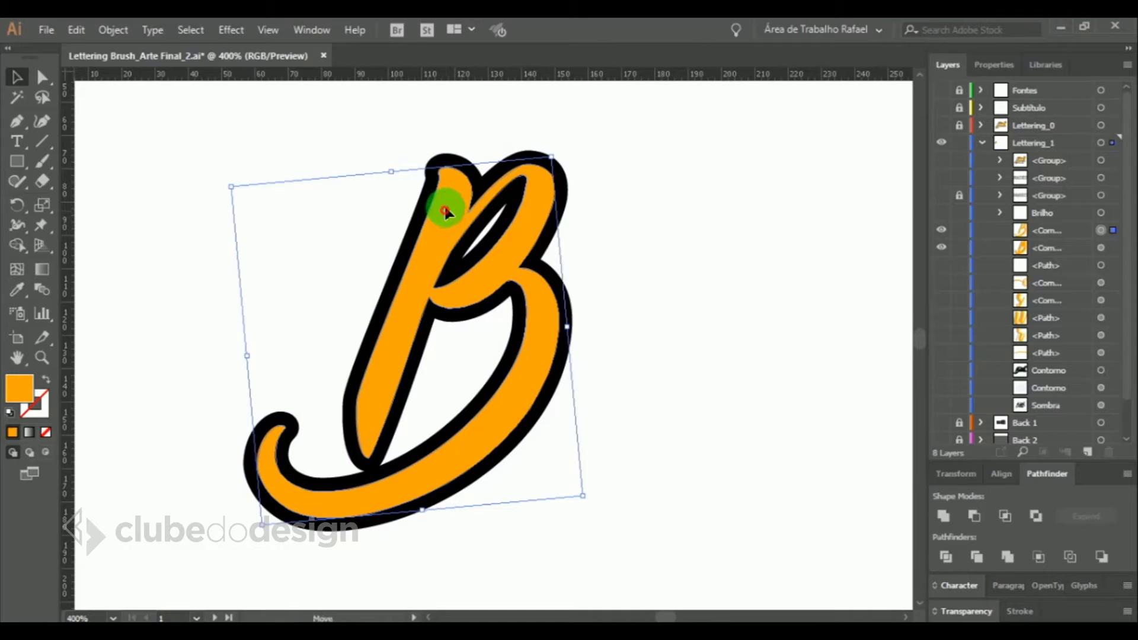
{"action": "left_click_drag", "start_coordinate": [443, 215], "coordinate": [439, 205]}
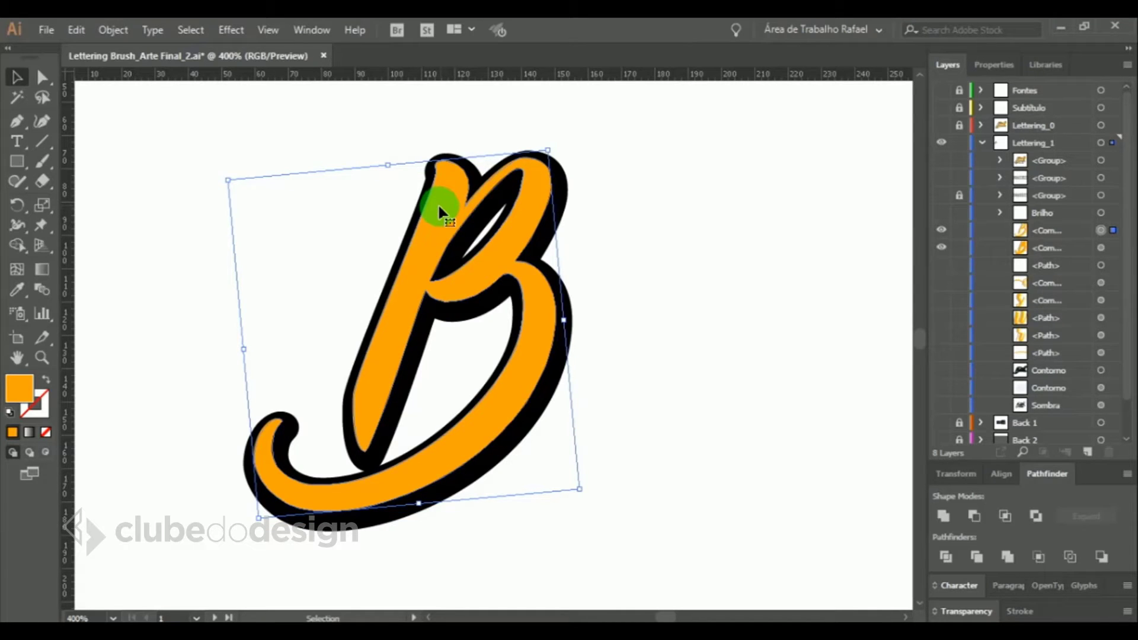
{"action": "key", "text": "Left"}
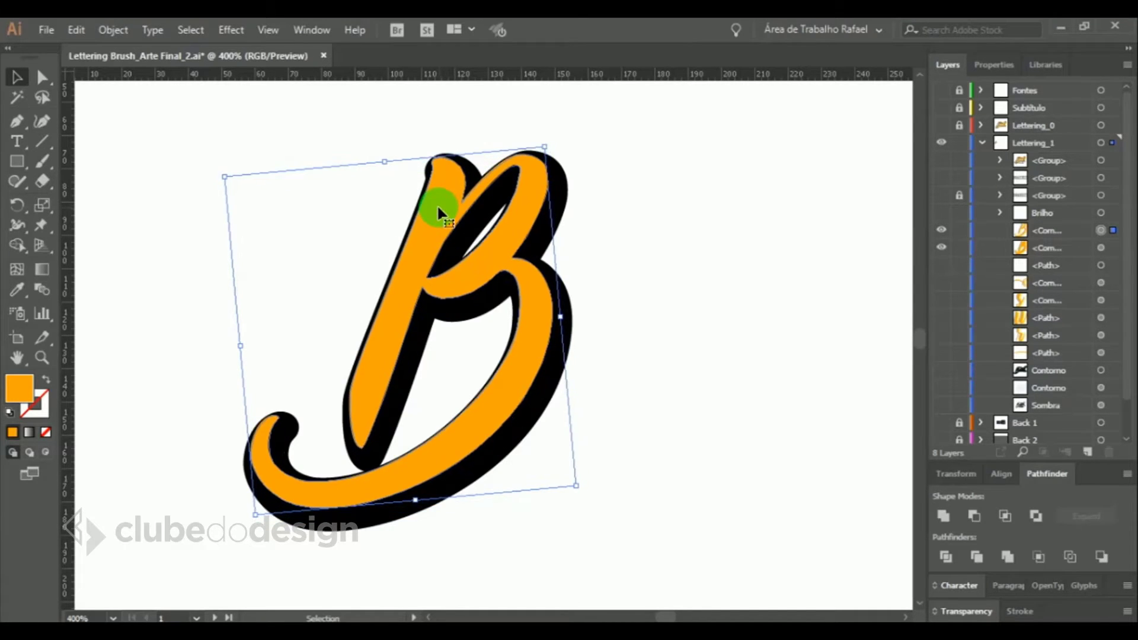
{"action": "key", "text": "Right"}
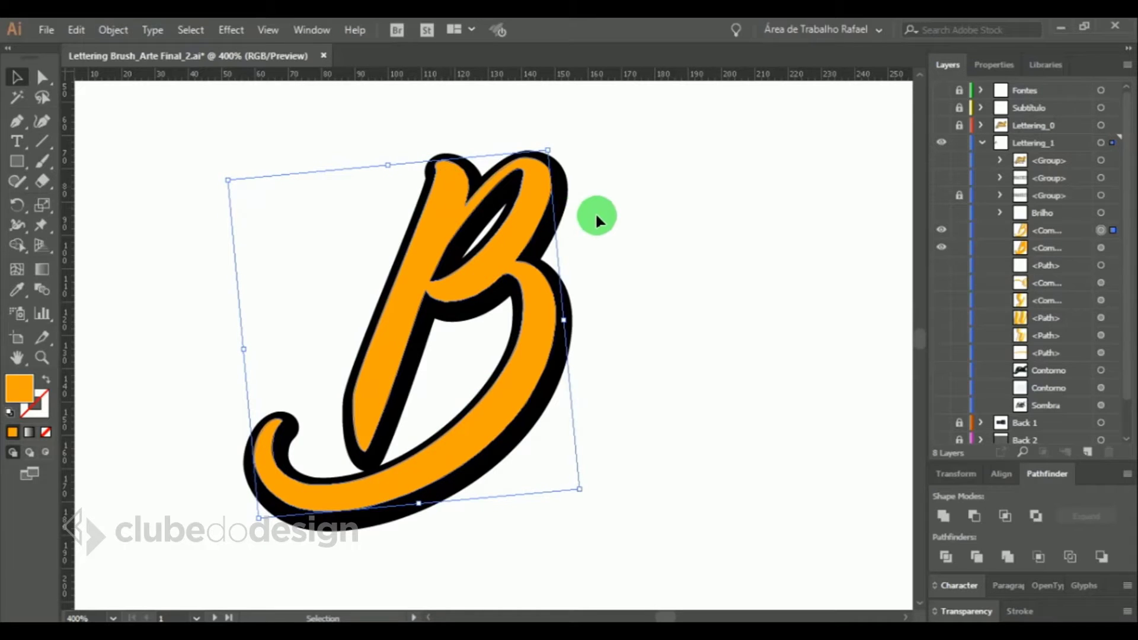
{"action": "left_click", "coordinate": [602, 213]}
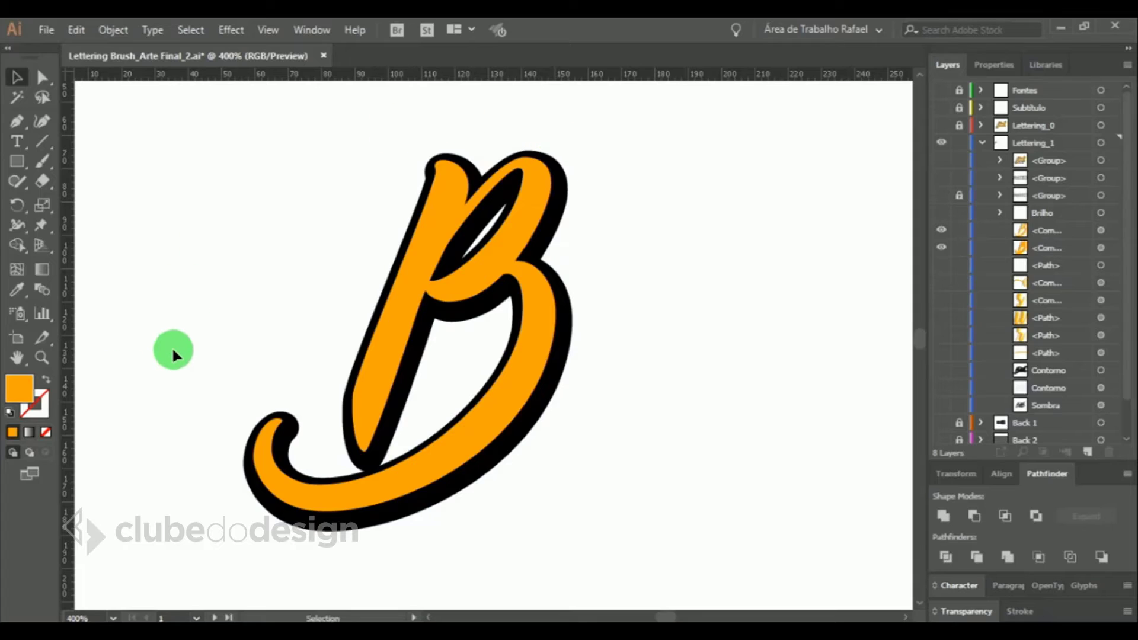
Show the purple striped Back 1 background layer
{"action": "left_click", "coordinate": [521, 202]}
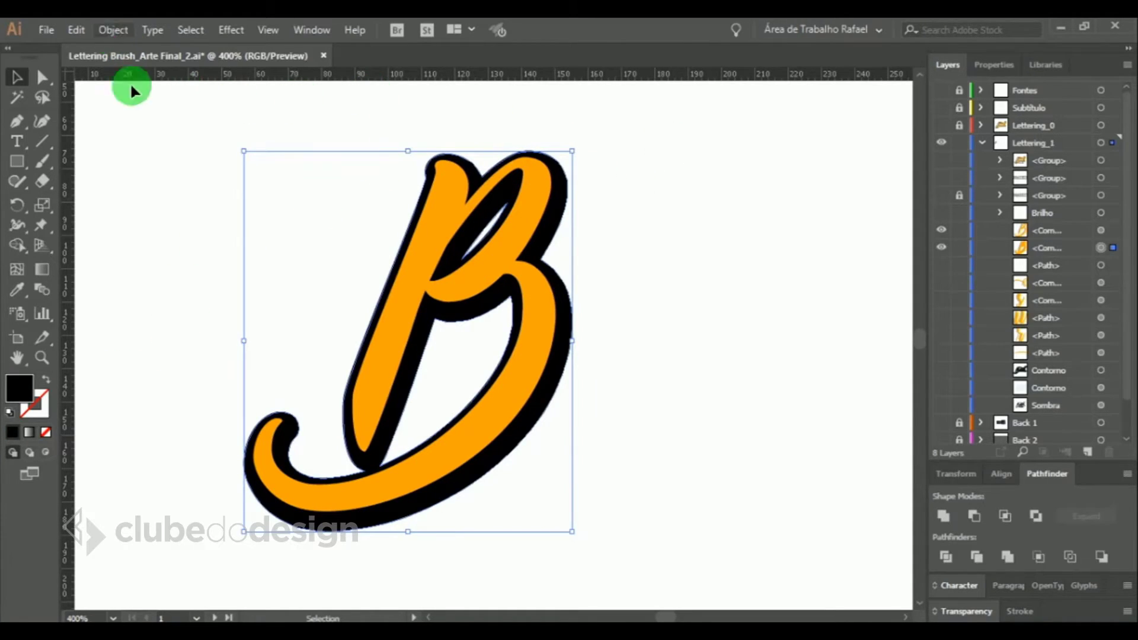
{"action": "left_click", "coordinate": [162, 172]}
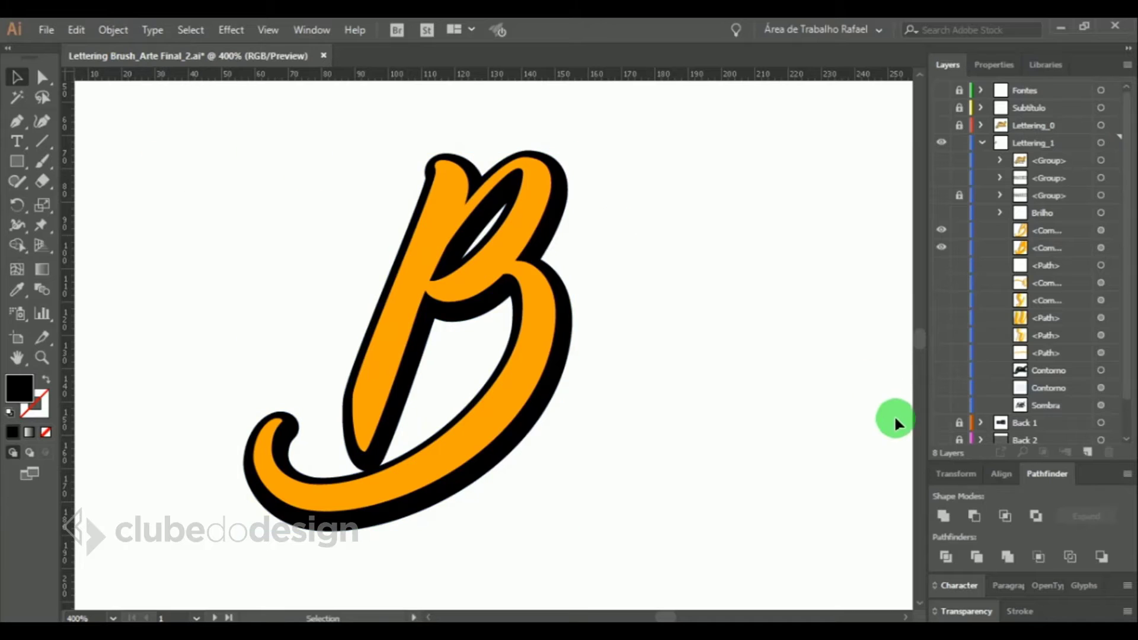
{"action": "left_click", "coordinate": [939, 423]}
Add a 4 px Round-join offset path around the black outline
{"action": "left_click", "coordinate": [554, 212]}
{"action": "left_click", "coordinate": [112, 31]}
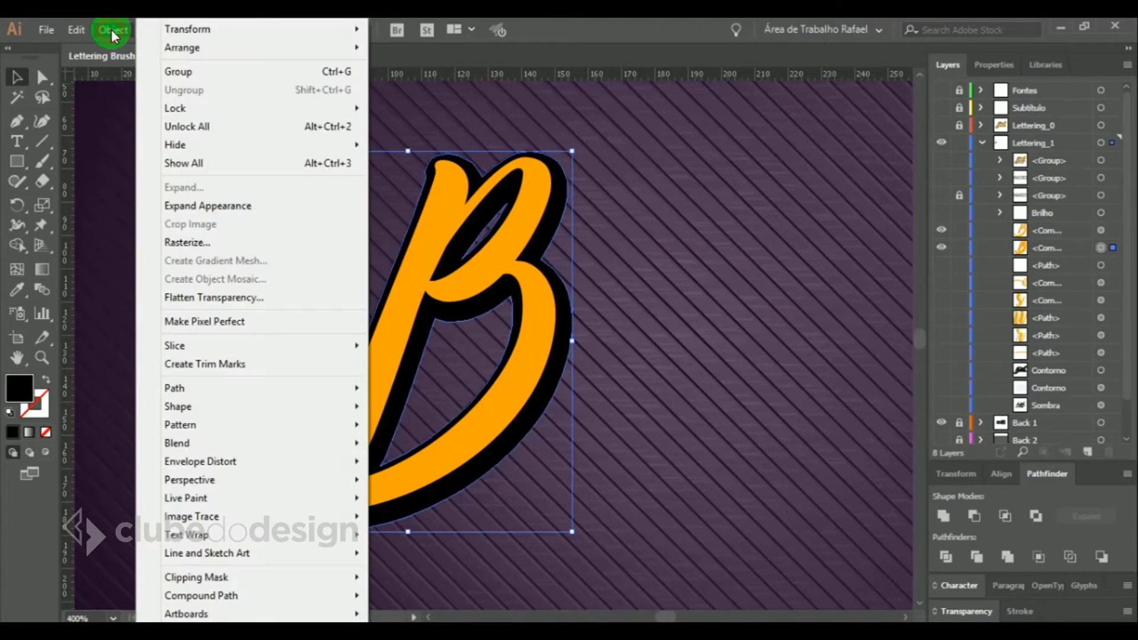
{"action": "left_click", "coordinate": [453, 448]}
{"action": "left_click", "coordinate": [677, 244]}
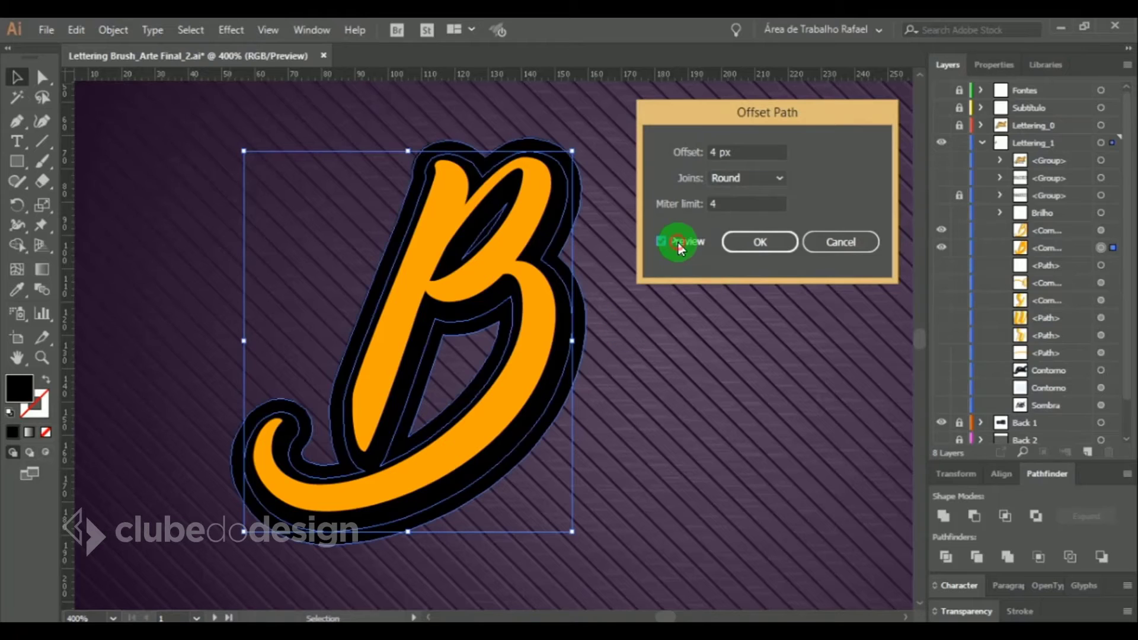
{"action": "left_click", "coordinate": [759, 242]}
Fill the new offset outline a near-white cream colour
{"action": "double_click", "coordinate": [19, 389]}
{"action": "left_click", "coordinate": [380, 245]}
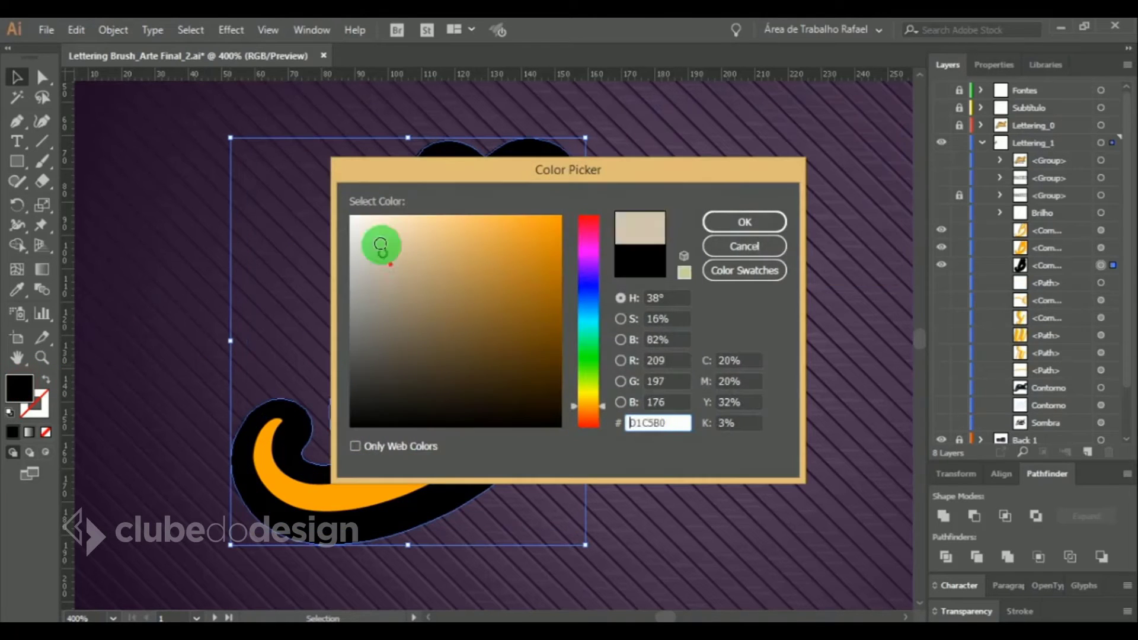
{"action": "left_click_drag", "start_coordinate": [380, 245], "coordinate": [350, 224]}
{"action": "left_click", "coordinate": [737, 222]}
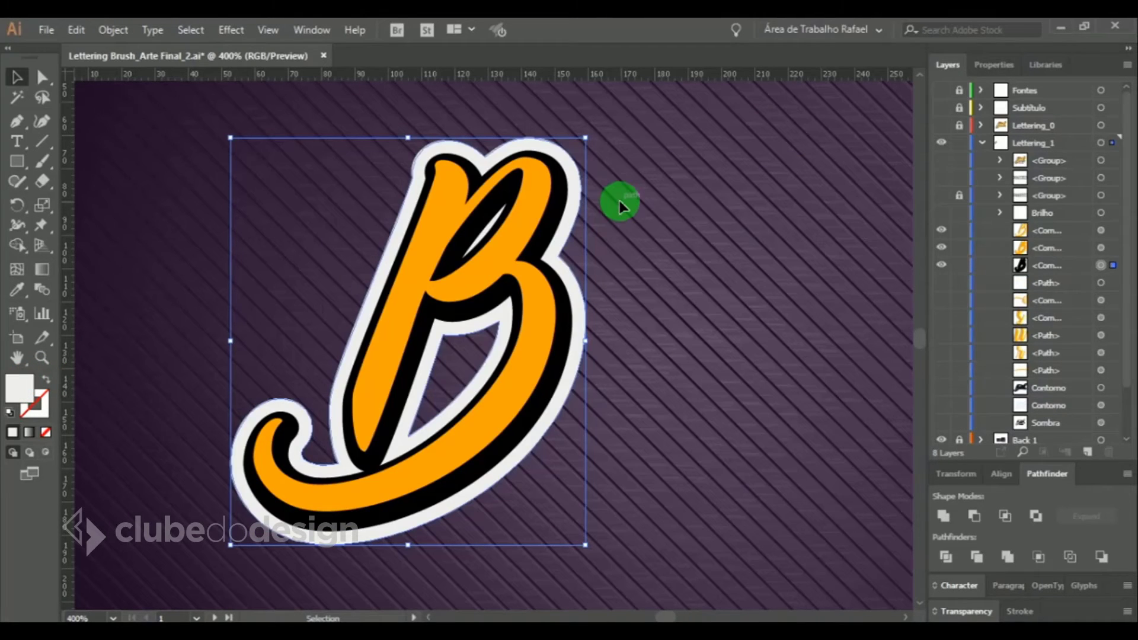
Inspect the compound path under Brilho and the orange letter shape, then deselect
{"action": "left_click", "coordinate": [619, 206]}
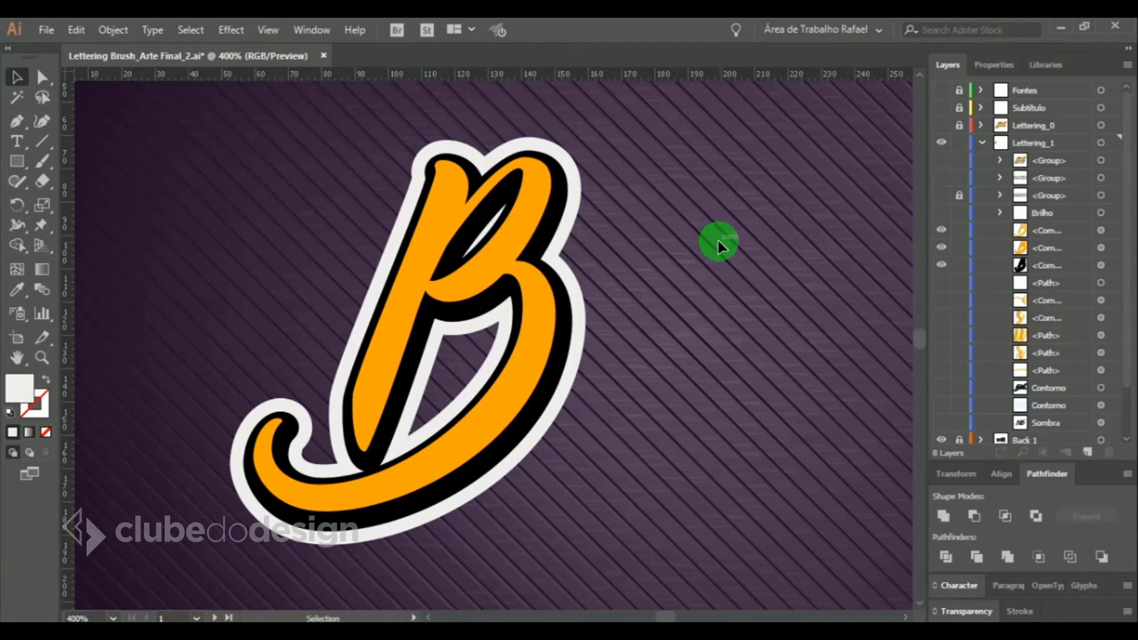
{"action": "left_click", "coordinate": [1046, 231]}
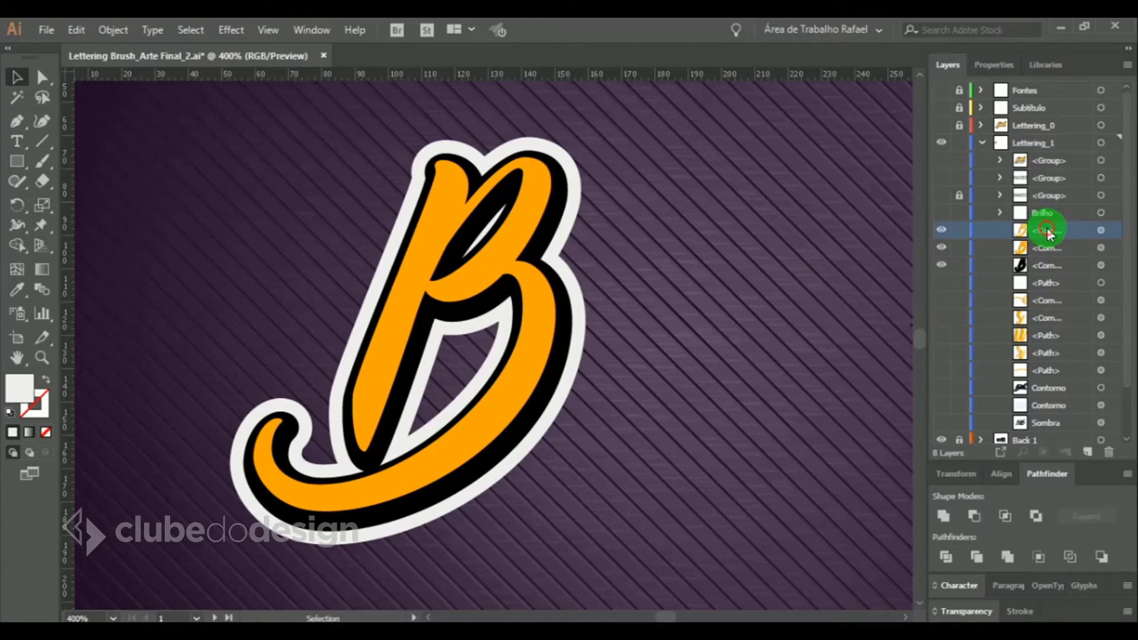
{"action": "left_click", "coordinate": [523, 218]}
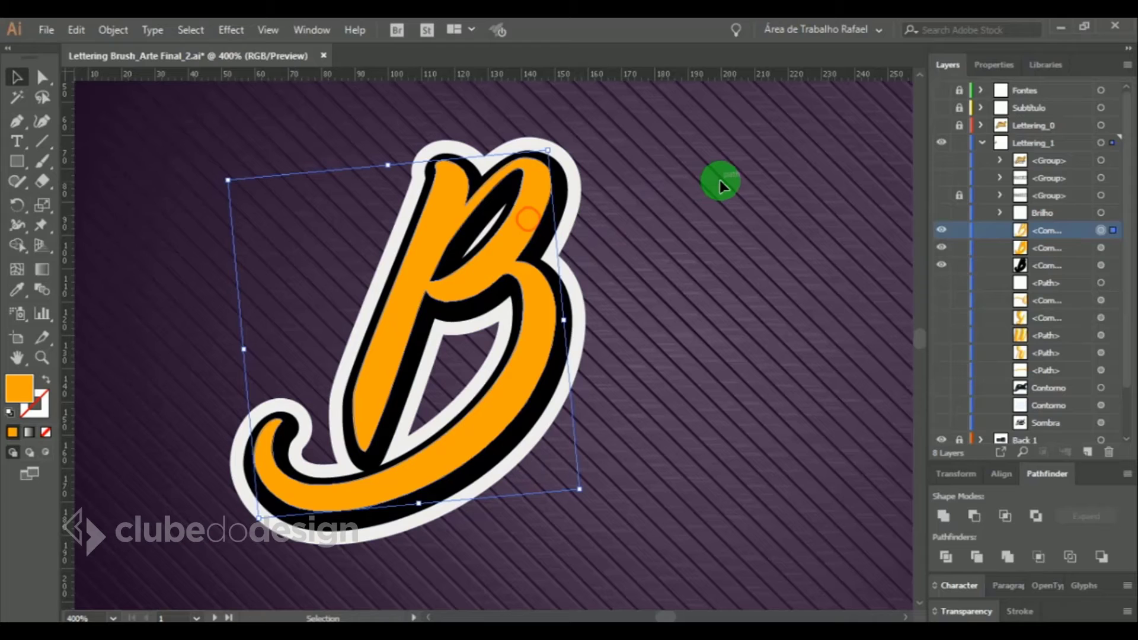
{"action": "left_click", "coordinate": [656, 208]}
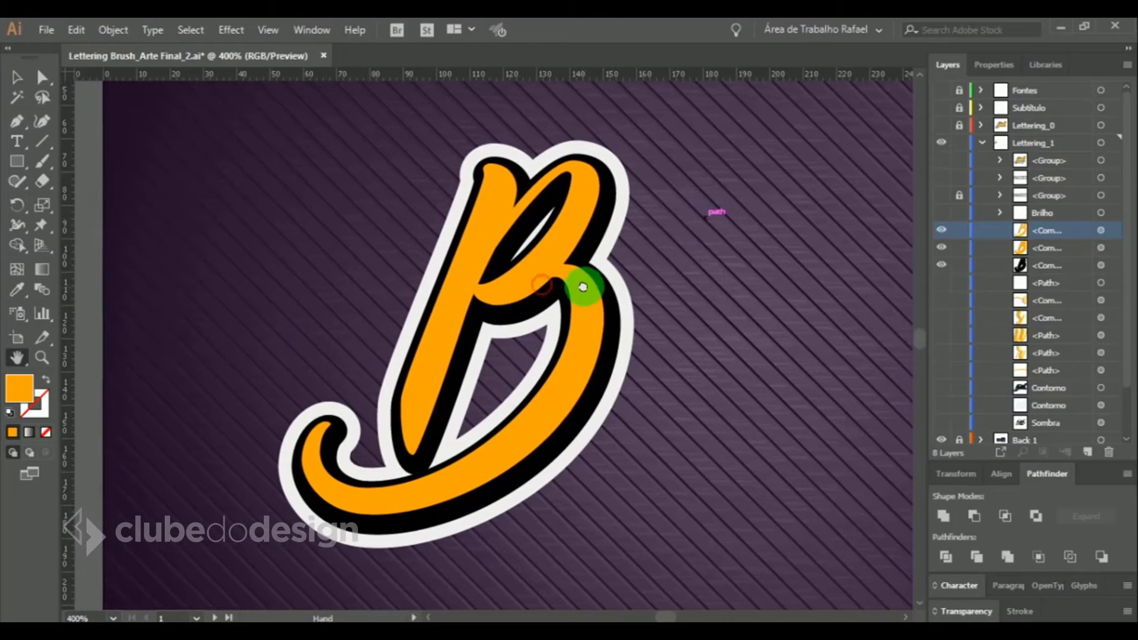
Zoom in on the B, select its orange letter shape and bring up the Object menu
{"action": "left_click_drag", "start_coordinate": [541, 285], "coordinate": [573, 290]}
{"action": "key", "text": "z"}
{"action": "left_click_drag", "start_coordinate": [225, 126], "coordinate": [722, 570]}
{"action": "key", "text": "v"}
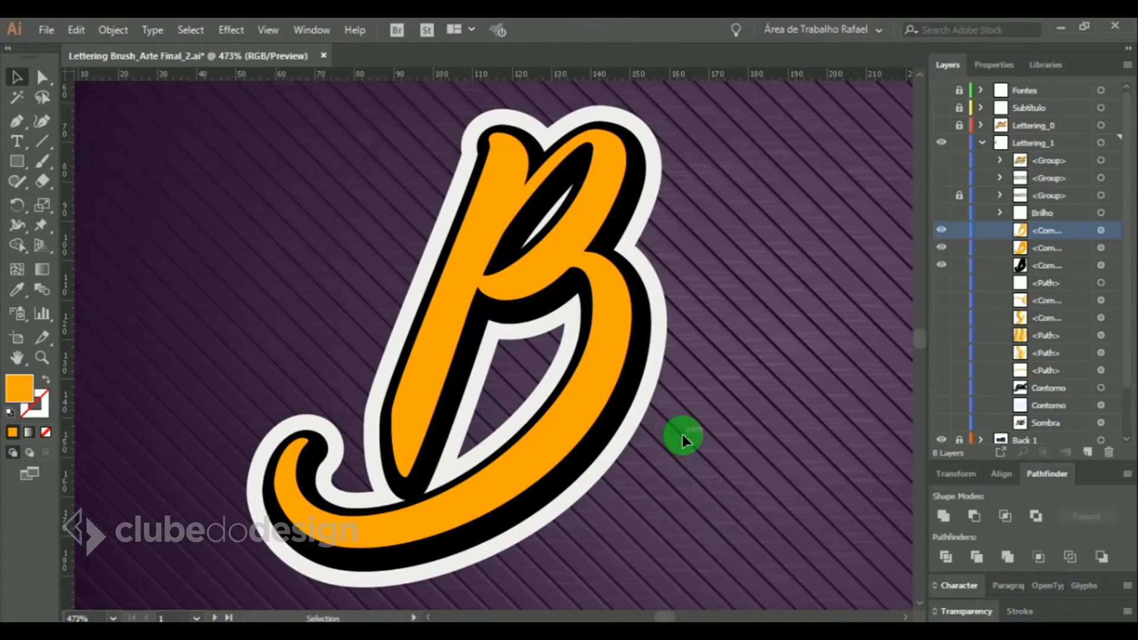
{"action": "left_click", "coordinate": [501, 195]}
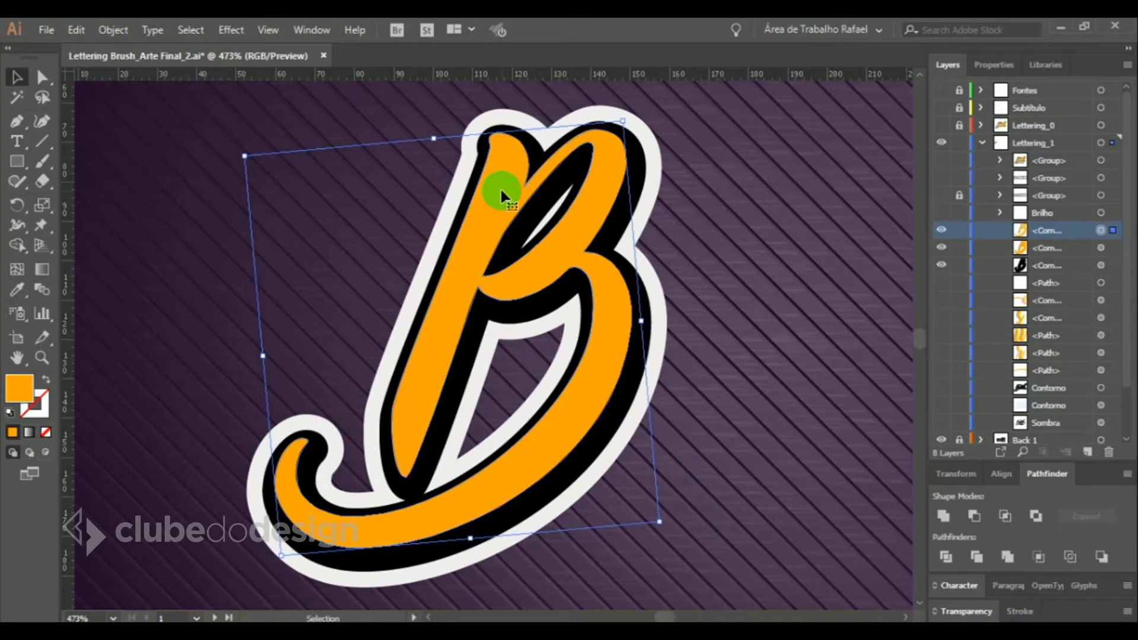
{"action": "left_click", "coordinate": [113, 30]}
{"action": "mouse_move", "coordinate": [174, 388]}
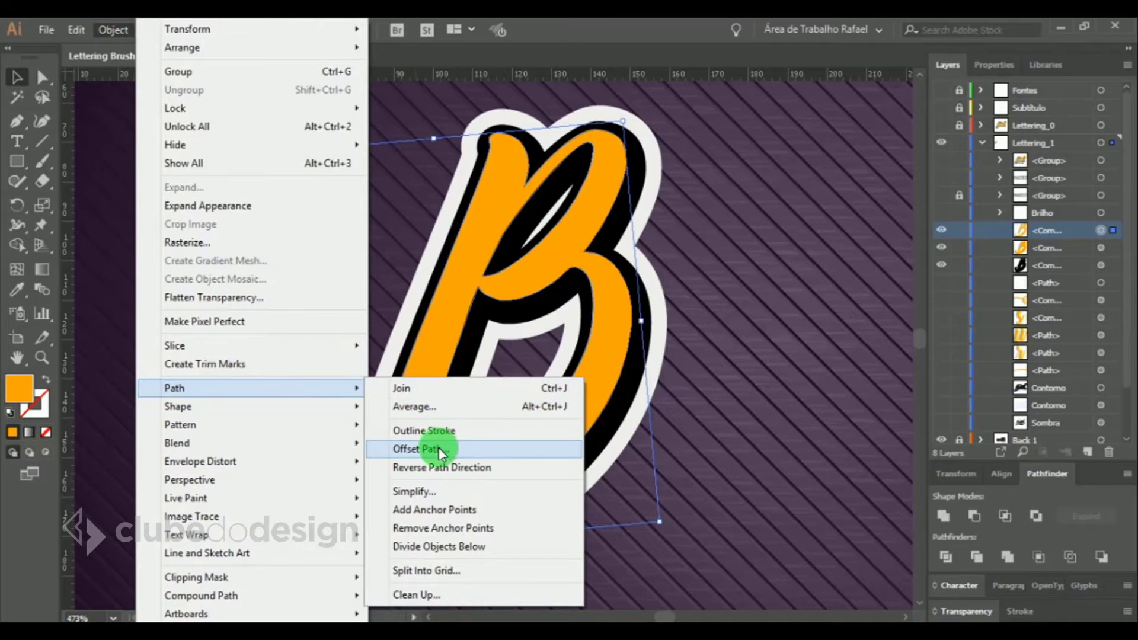
Apply an Offset Path of -1 px with Round joins to the orange B
{"action": "left_click", "coordinate": [421, 448]}
{"action": "left_click", "coordinate": [711, 152]}
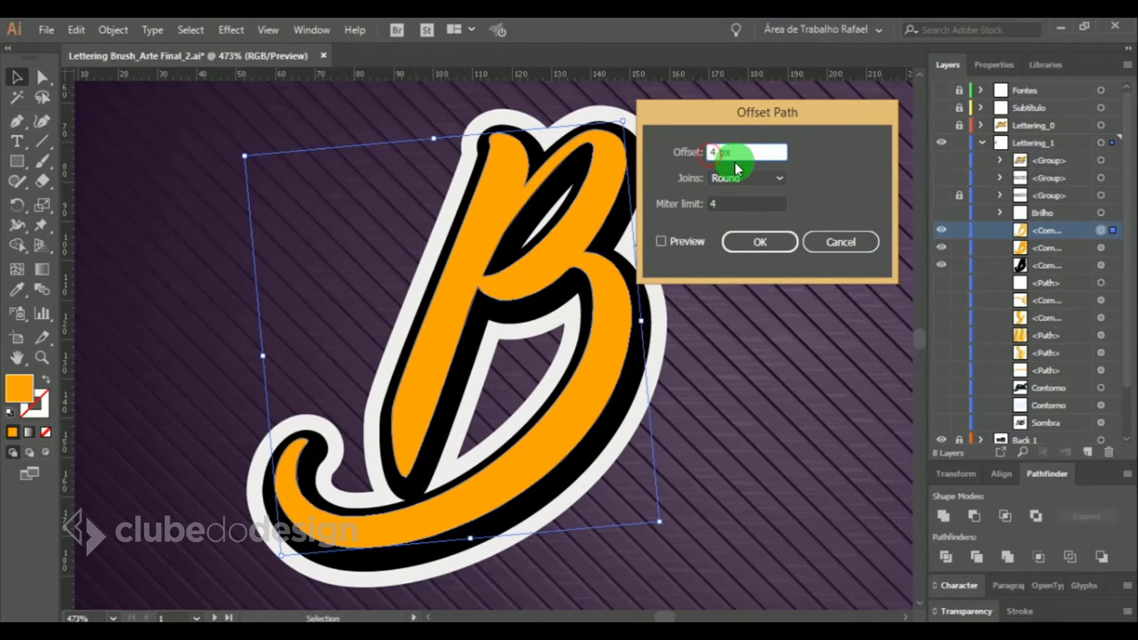
{"action": "type", "text": "-"}
{"action": "left_click", "coordinate": [680, 243]}
{"action": "left_click", "coordinate": [731, 153]}
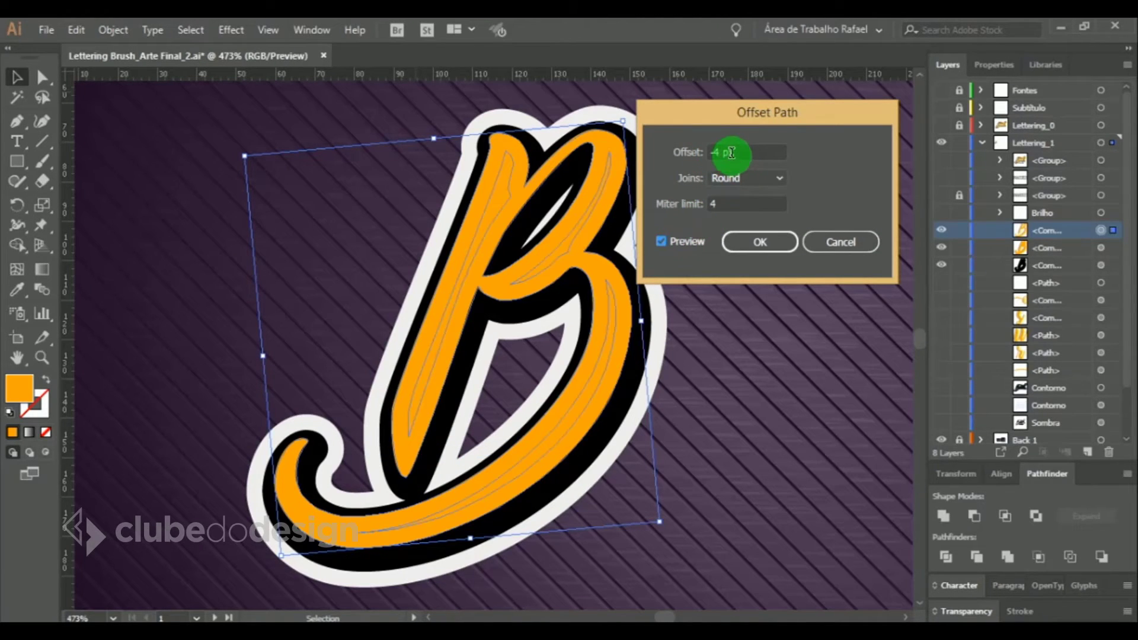
{"action": "left_click", "coordinate": [732, 153]}
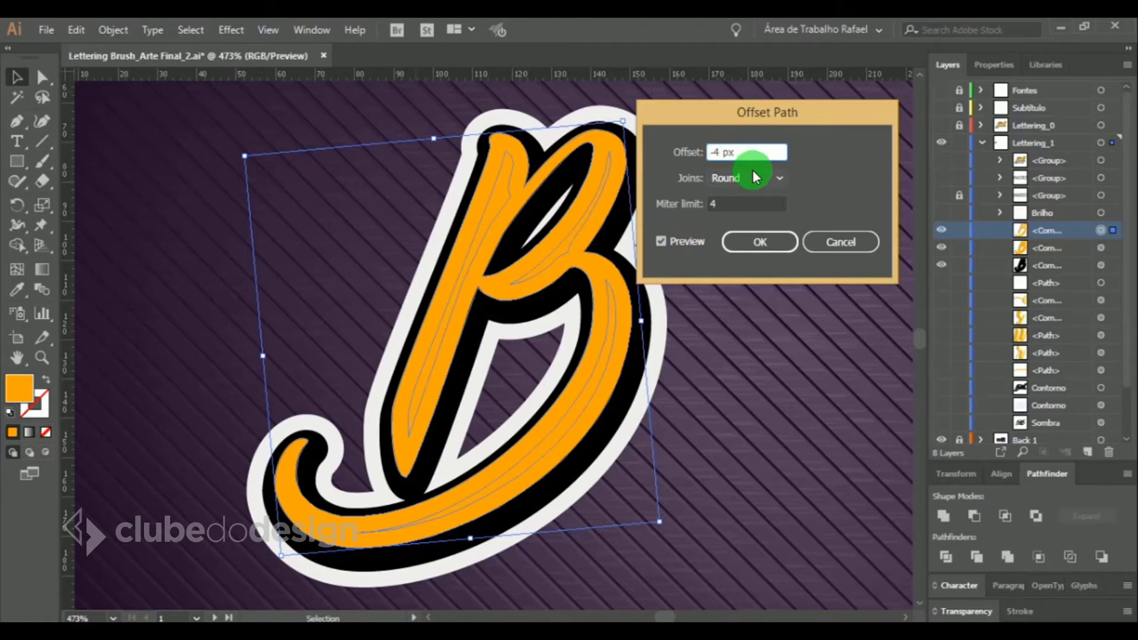
{"action": "key", "text": "BackSpace"}
{"action": "type", "text": "1"}
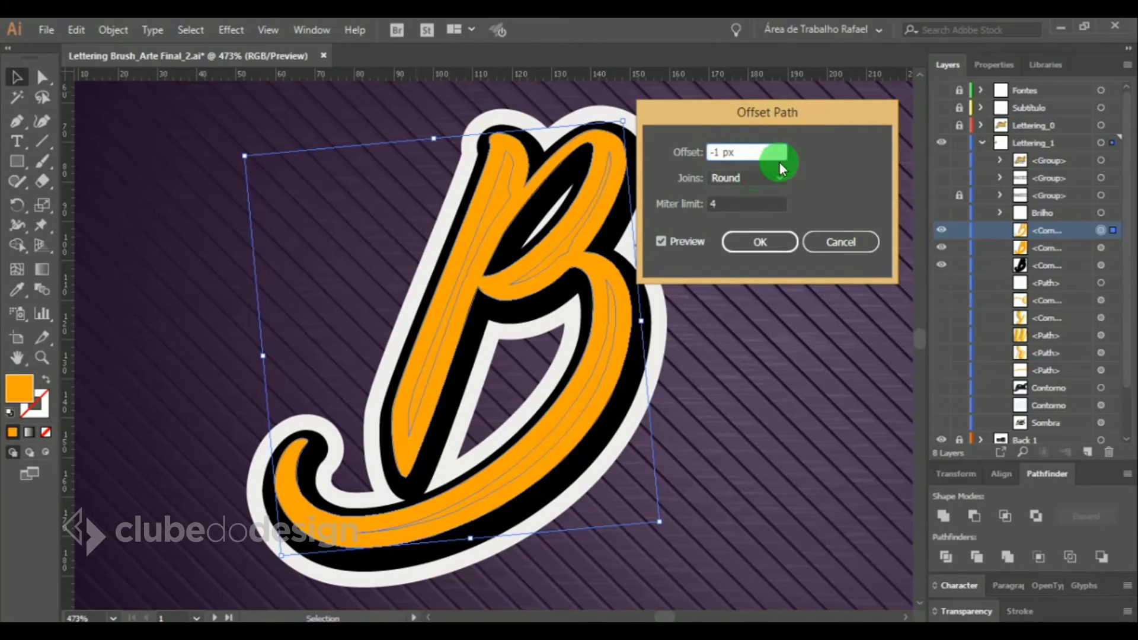
{"action": "left_click", "coordinate": [761, 203]}
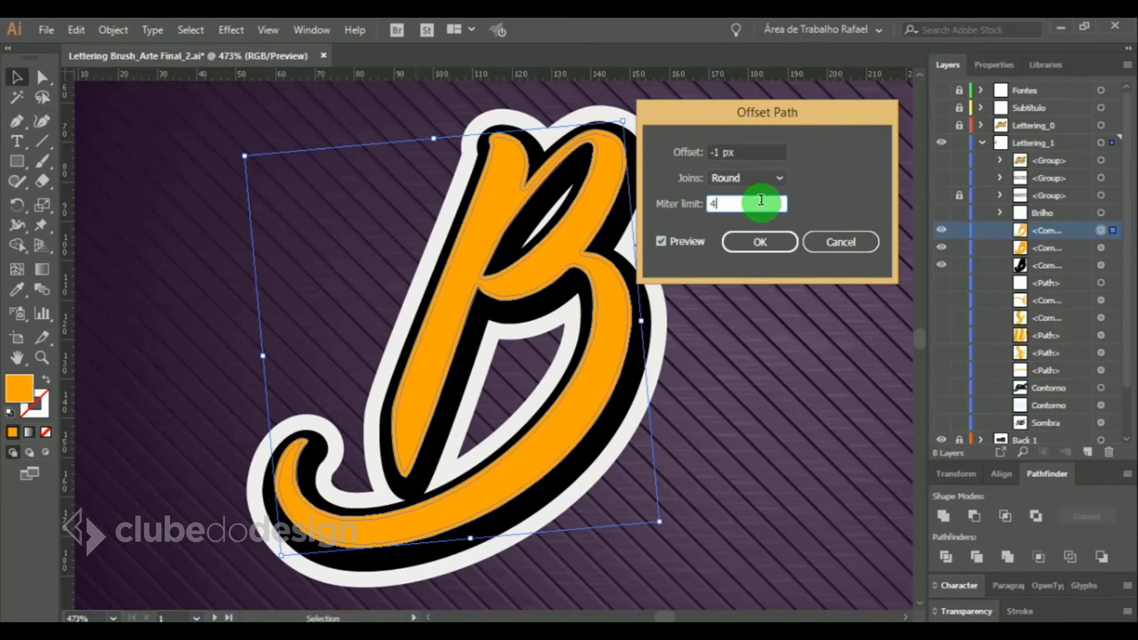
{"action": "left_click", "coordinate": [749, 245]}
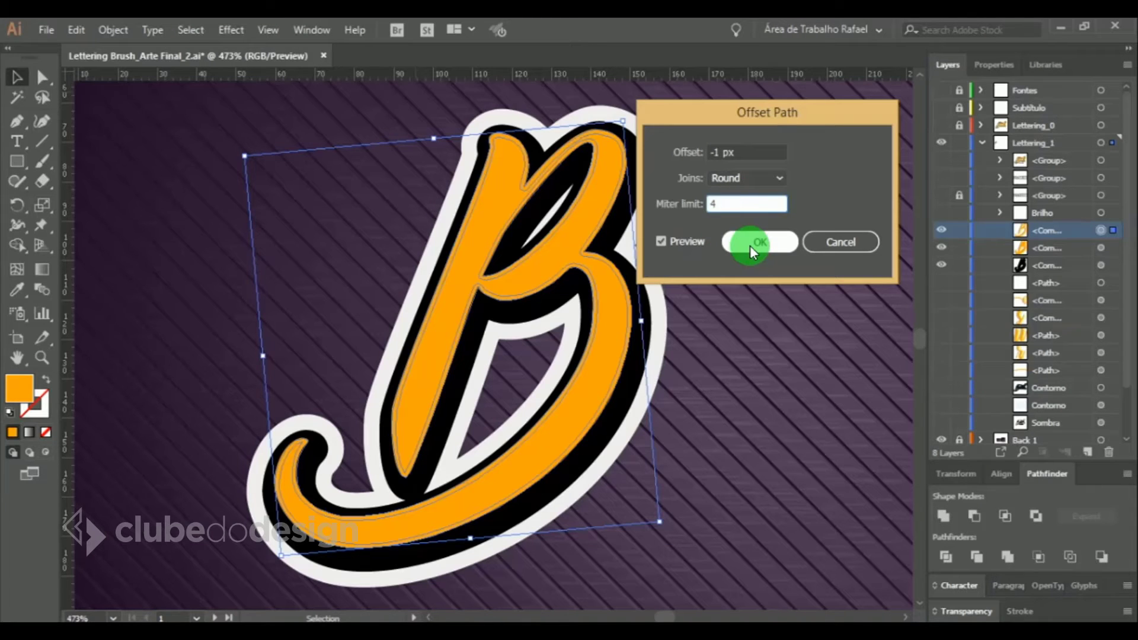
Fill the inset shape pure white and paste a copy in front (Ctrl+C, Ctrl+F)
{"action": "double_click", "coordinate": [19, 389]}
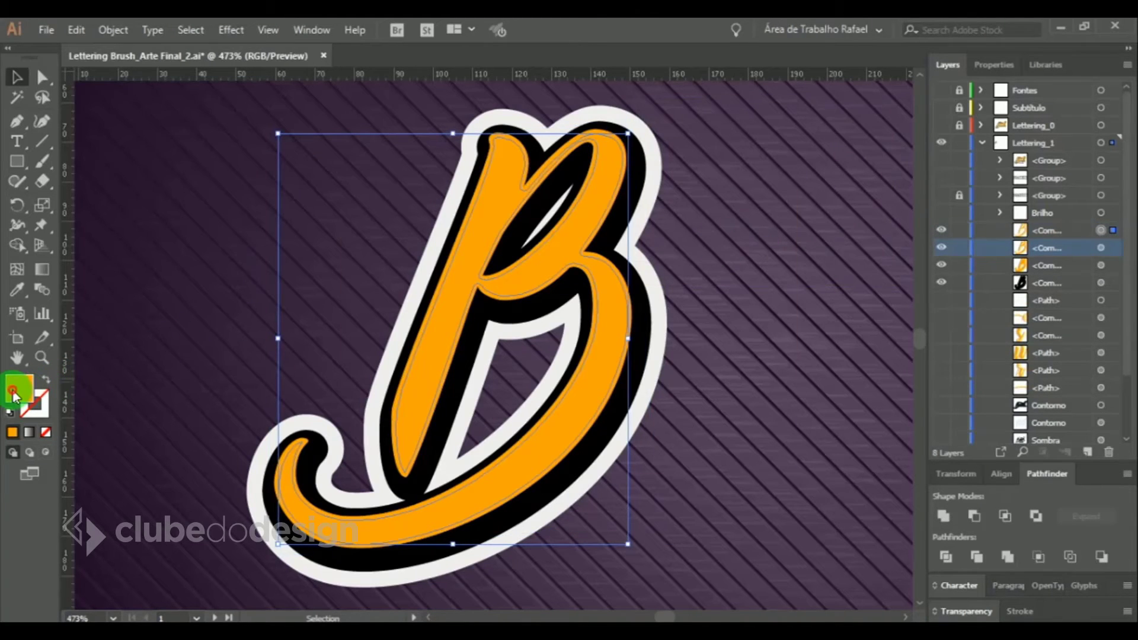
{"action": "left_click_drag", "start_coordinate": [426, 292], "coordinate": [338, 204]}
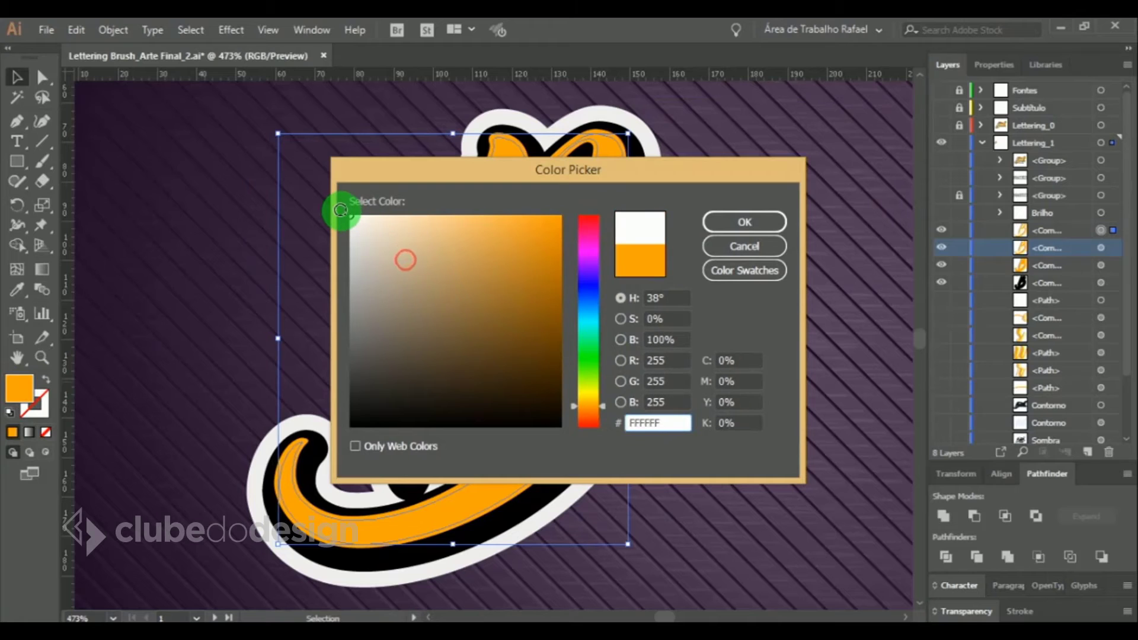
{"action": "left_click", "coordinate": [719, 220]}
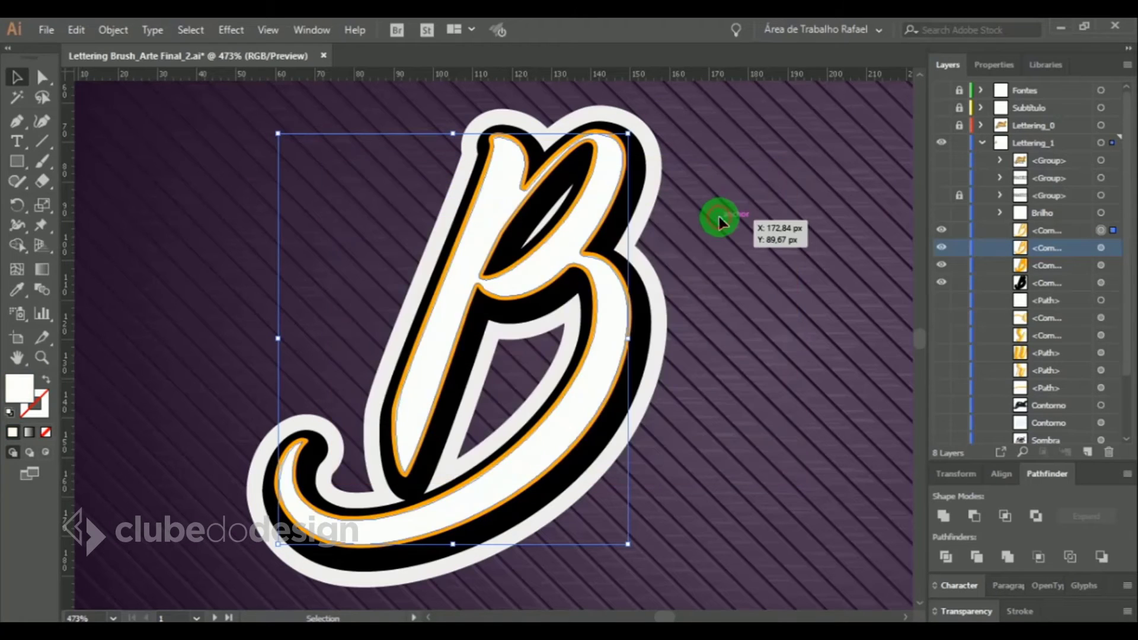
{"action": "key", "text": "ctrl+c"}
{"action": "key", "text": "ctrl+f"}
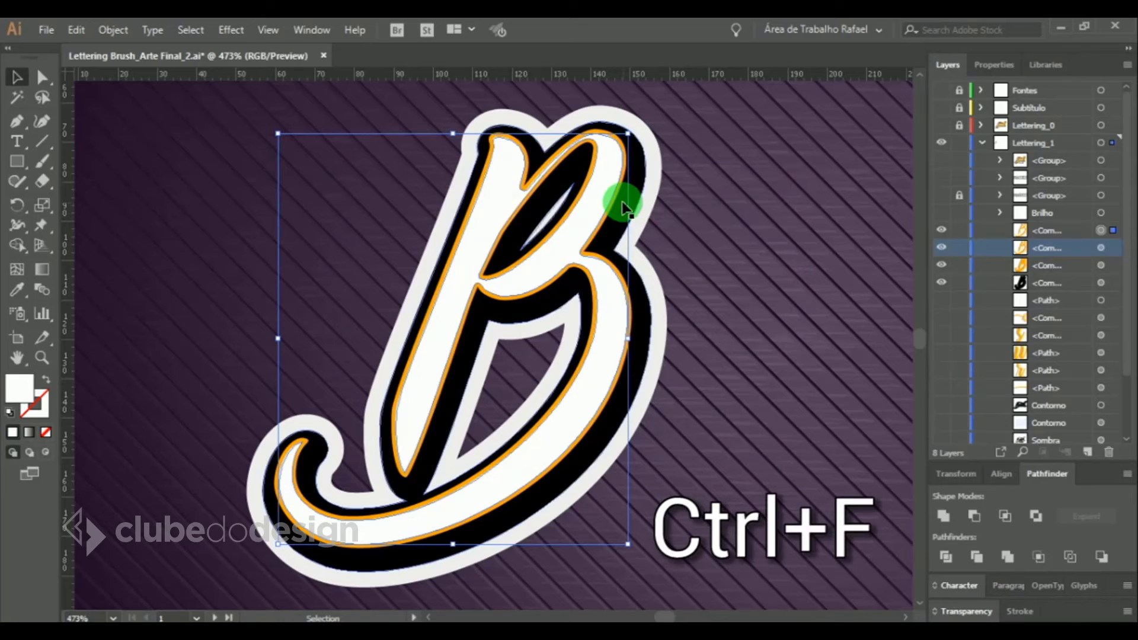
{"action": "key", "text": "a"}
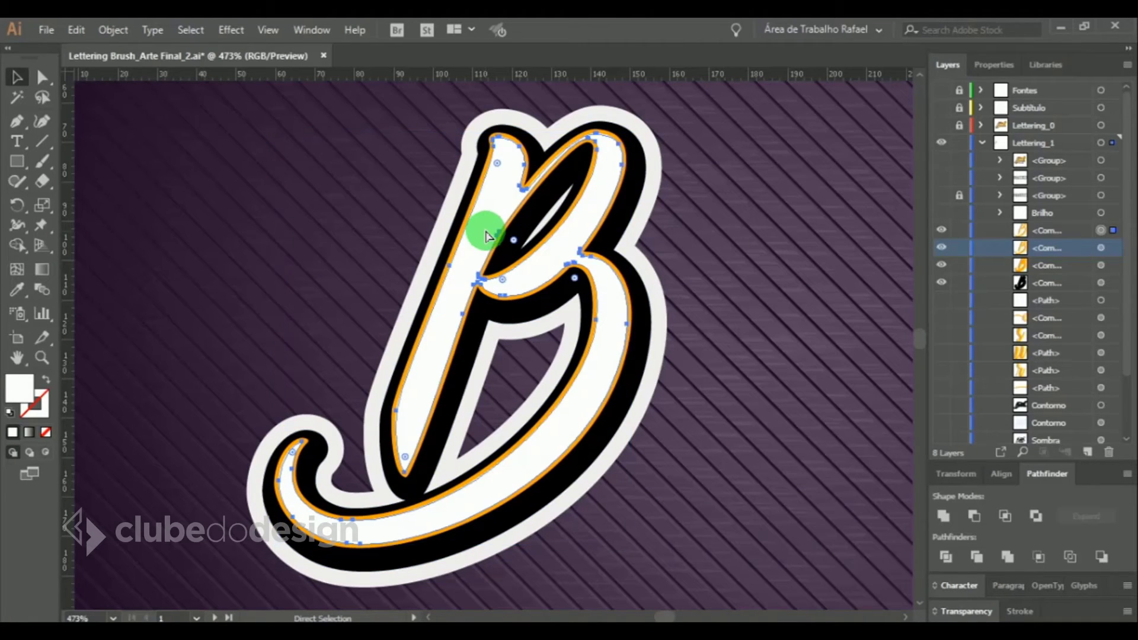
{"action": "key", "text": "v"}
{"action": "left_click", "coordinate": [641, 231]}
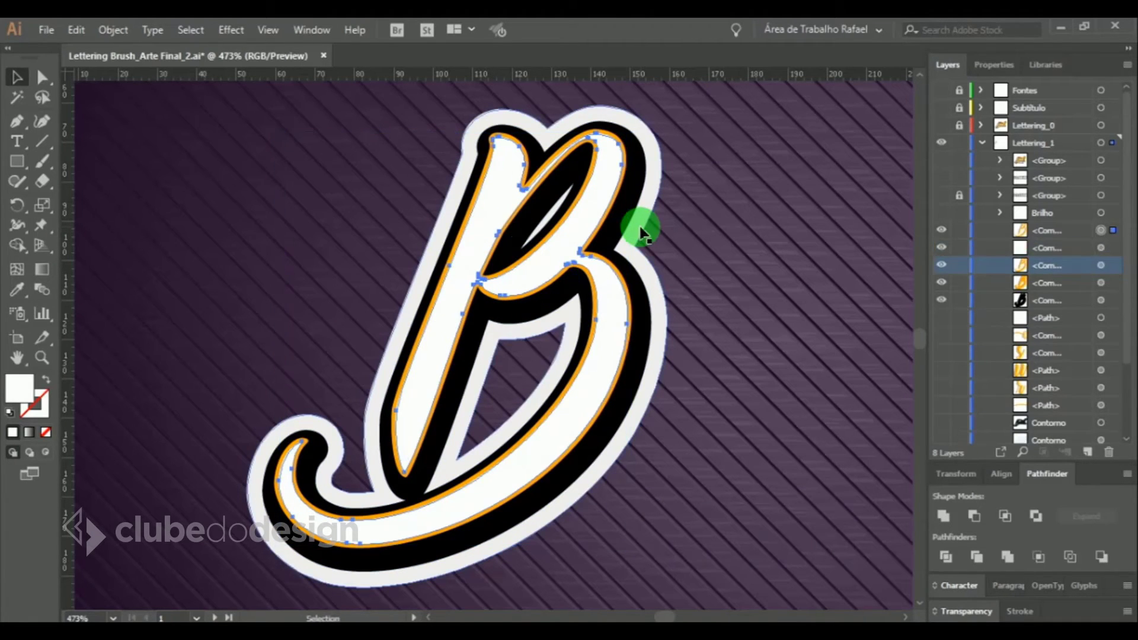
{"action": "left_click", "coordinate": [641, 231]}
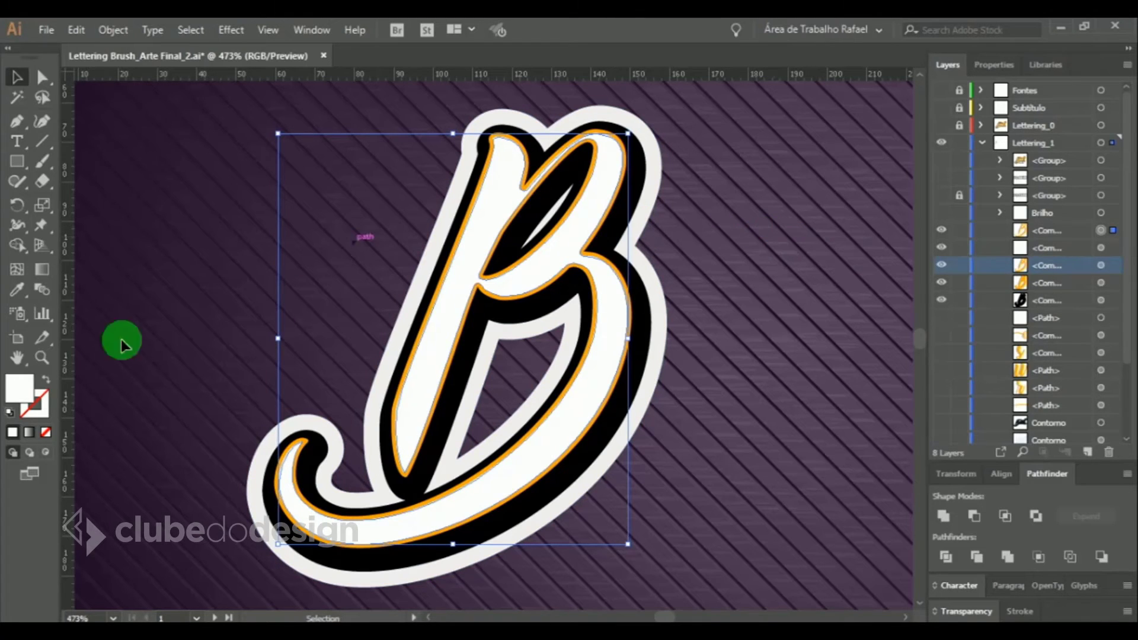
Fill the front copy peach and shift it about 1 px up and right
{"action": "left_click", "coordinate": [16, 392]}
{"action": "double_click", "coordinate": [17, 394]}
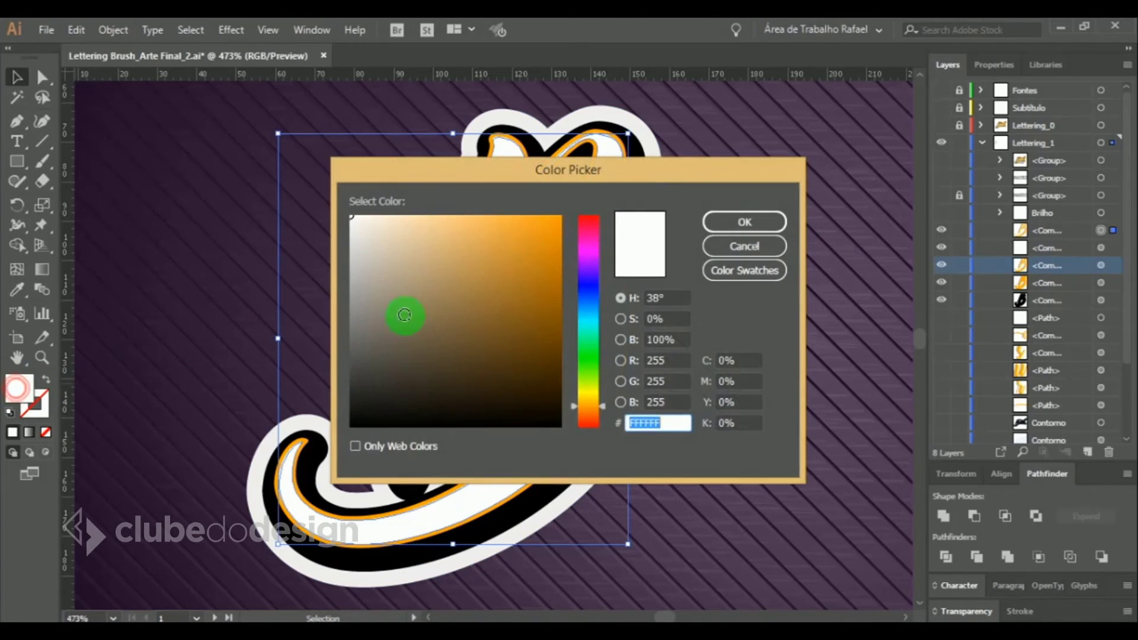
{"action": "left_click", "coordinate": [402, 221]}
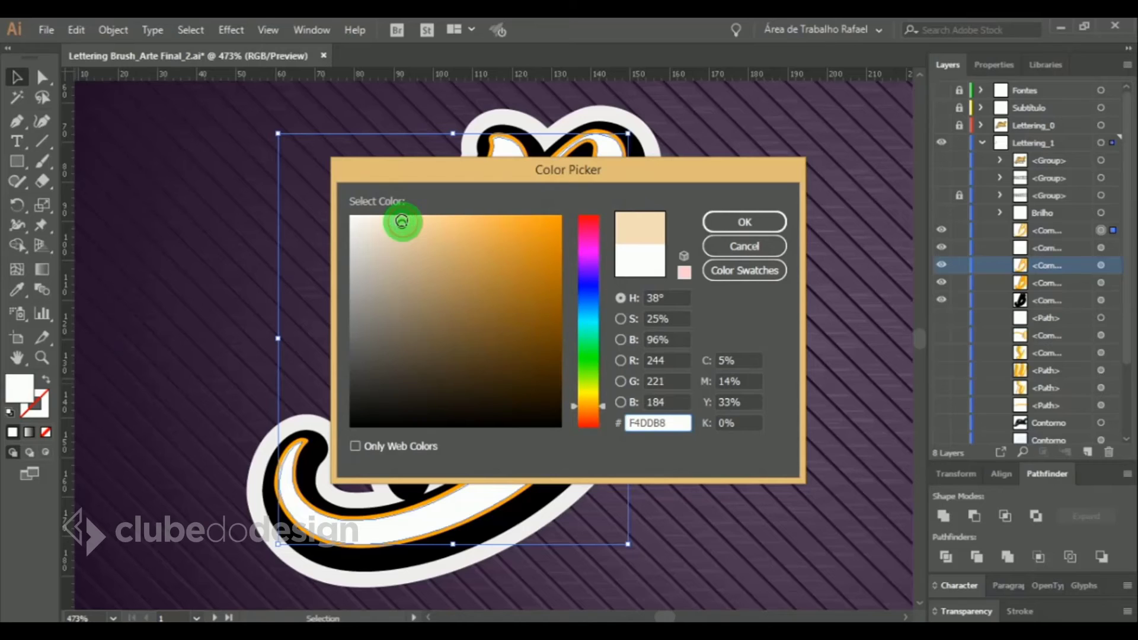
{"action": "left_click", "coordinate": [455, 221]}
{"action": "left_click", "coordinate": [711, 225]}
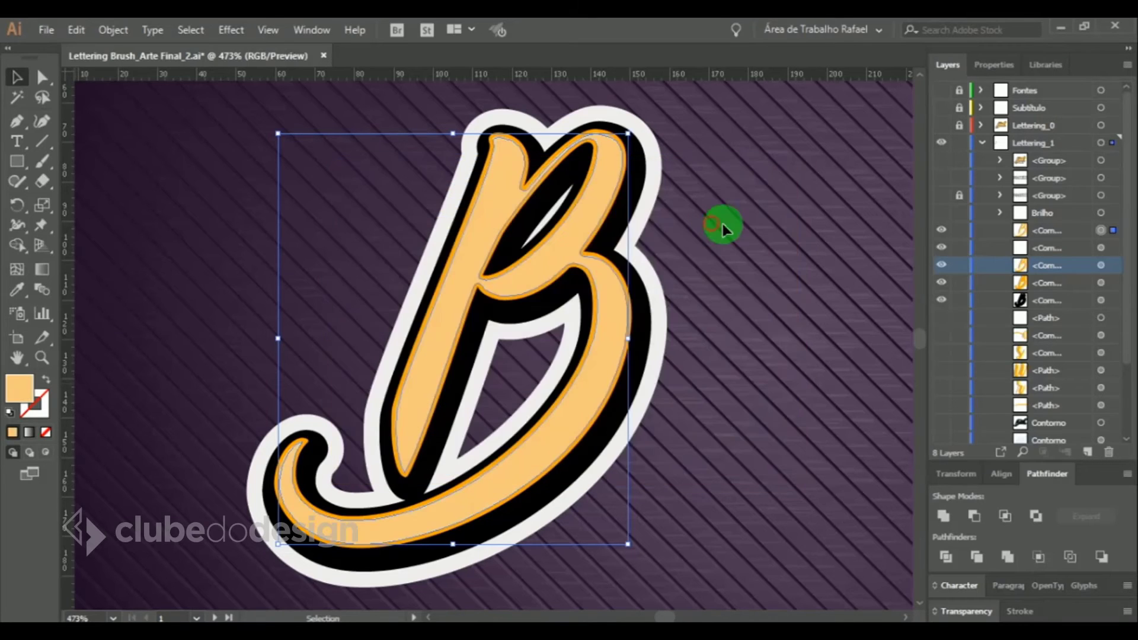
{"action": "left_click_drag", "start_coordinate": [492, 204], "coordinate": [497, 202]}
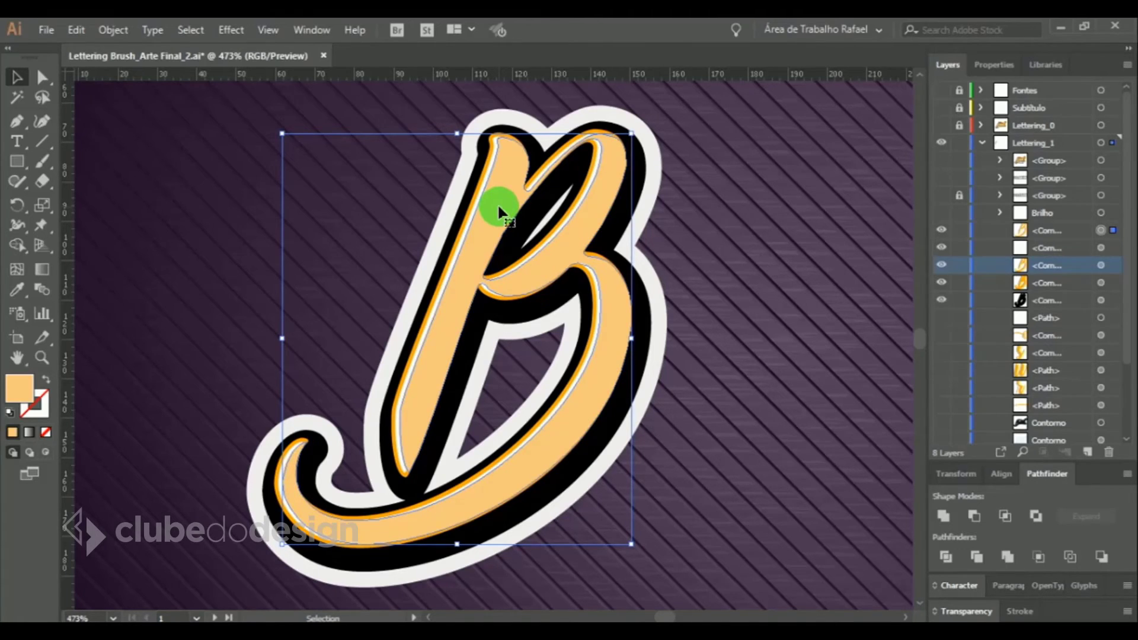
Subtract the peach copy from the white shape using Pathfinder Minus Front
{"action": "left_click", "coordinate": [484, 183], "text": "shift"}
{"action": "left_click", "coordinate": [484, 181], "text": "shift"}
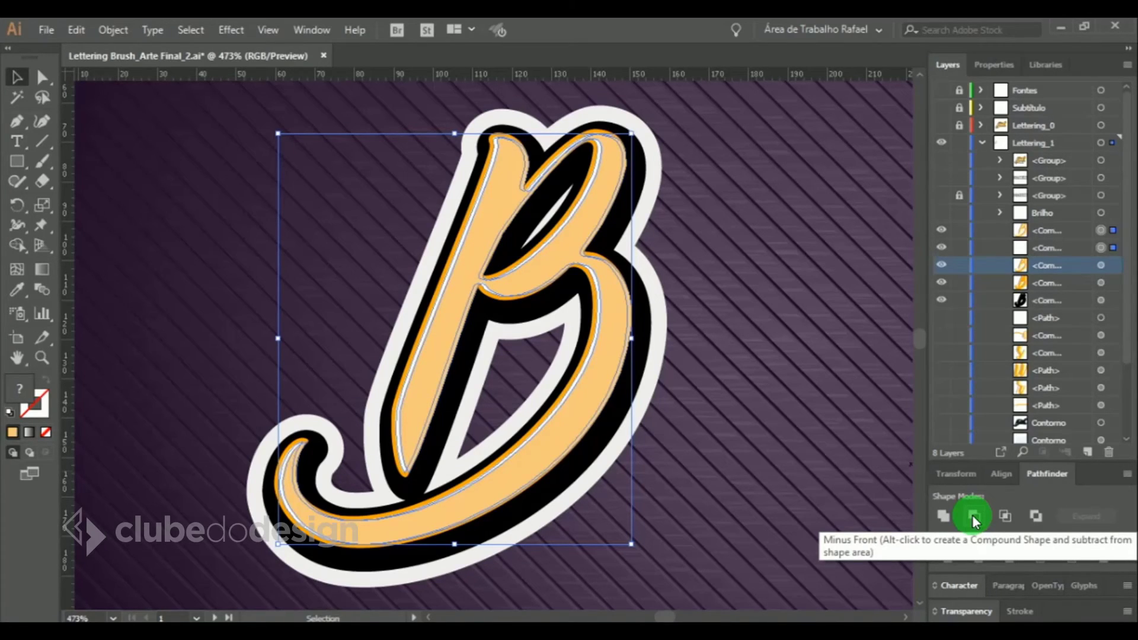
{"action": "left_click", "coordinate": [972, 515]}
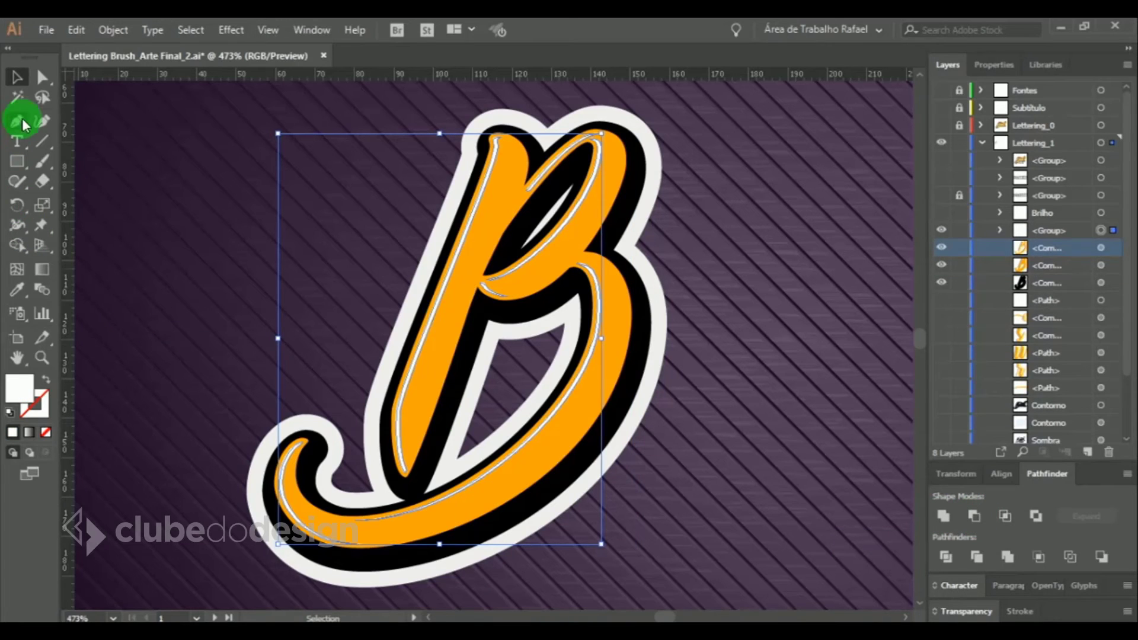
{"action": "left_click", "coordinate": [153, 159]}
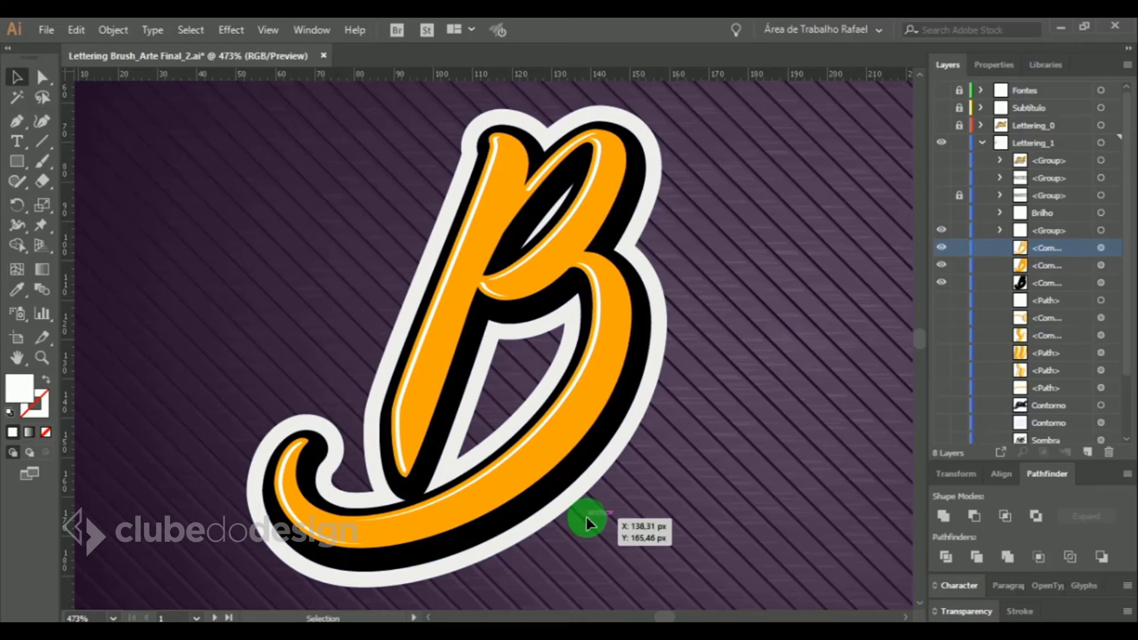
Zoom in on the top of the B and pull the highlight's tip slightly right
{"action": "key", "text": "z"}
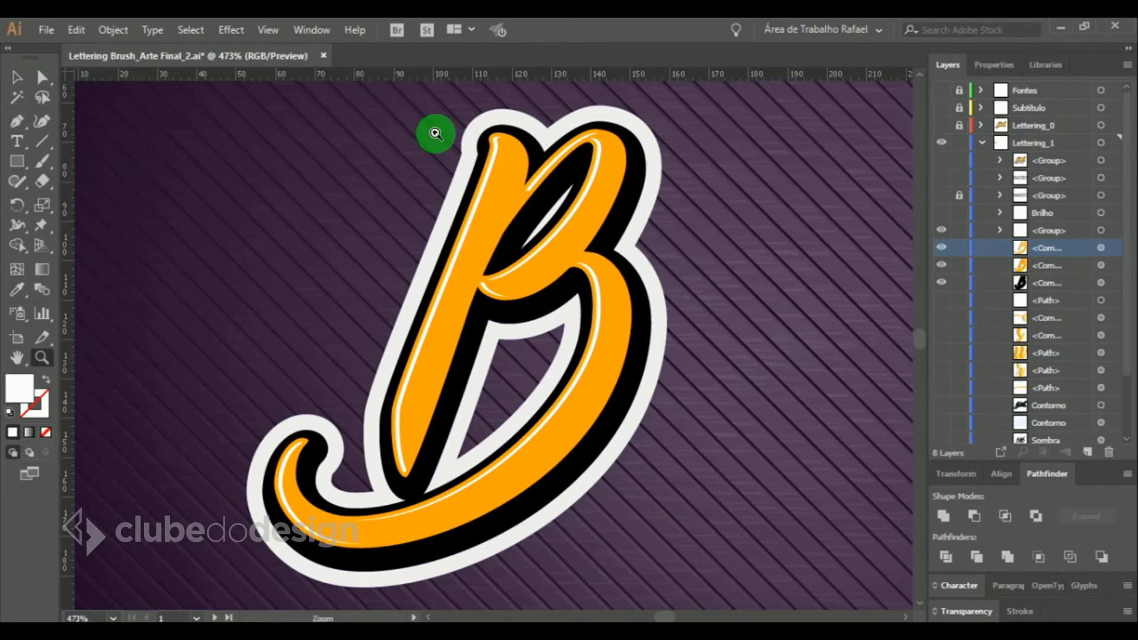
{"action": "left_click_drag", "start_coordinate": [423, 105], "coordinate": [583, 219]}
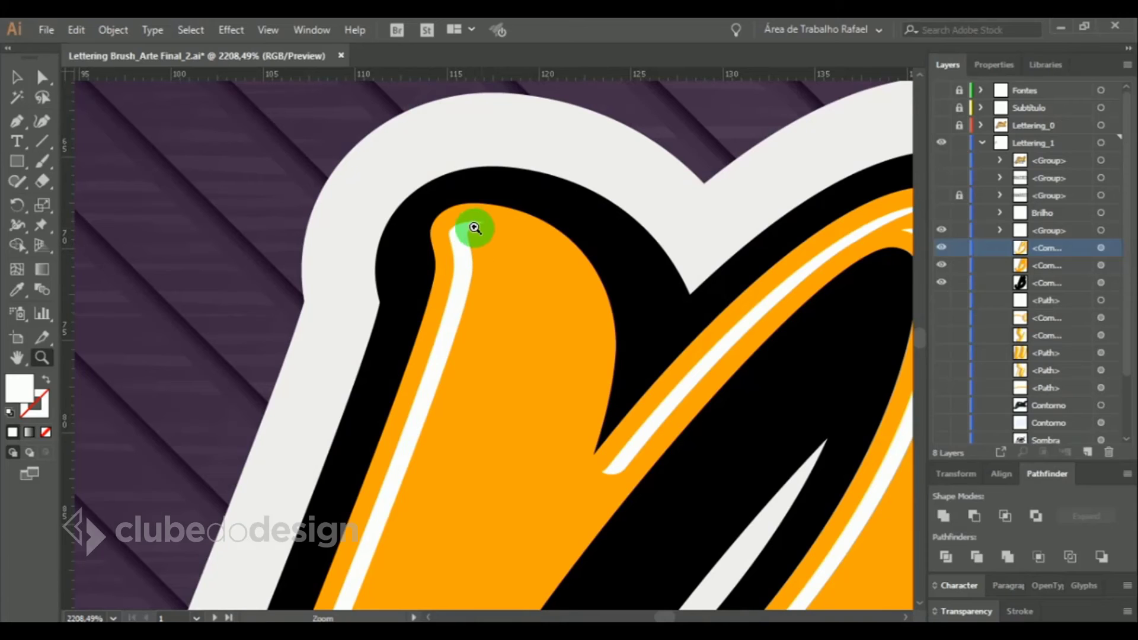
{"action": "key", "text": "v"}
{"action": "mouse_move", "coordinate": [480, 237]}
{"action": "left_mouse_down"}
{"action": "mouse_move", "coordinate": [457, 234]}
{"action": "mouse_move", "coordinate": [490, 237]}
{"action": "left_mouse_up"}
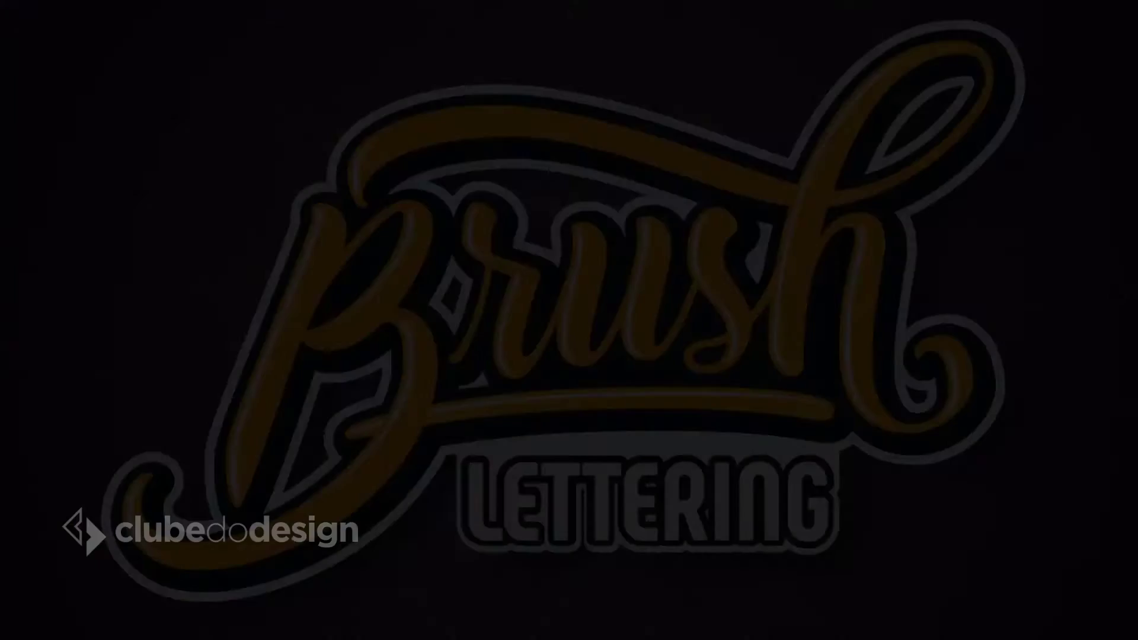